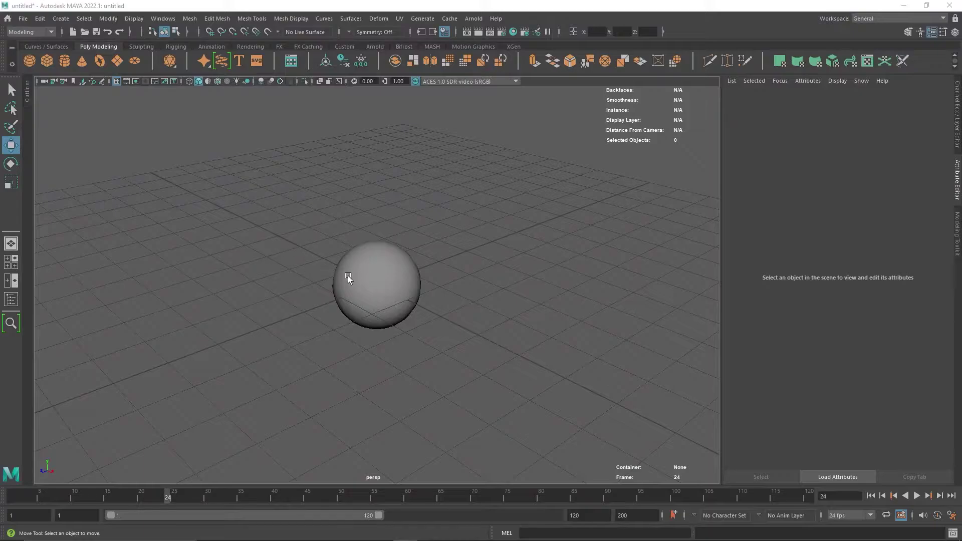
# - Switch to the Animation workspace and return the timeline to frame 1
pyautogui.click(354, 279)
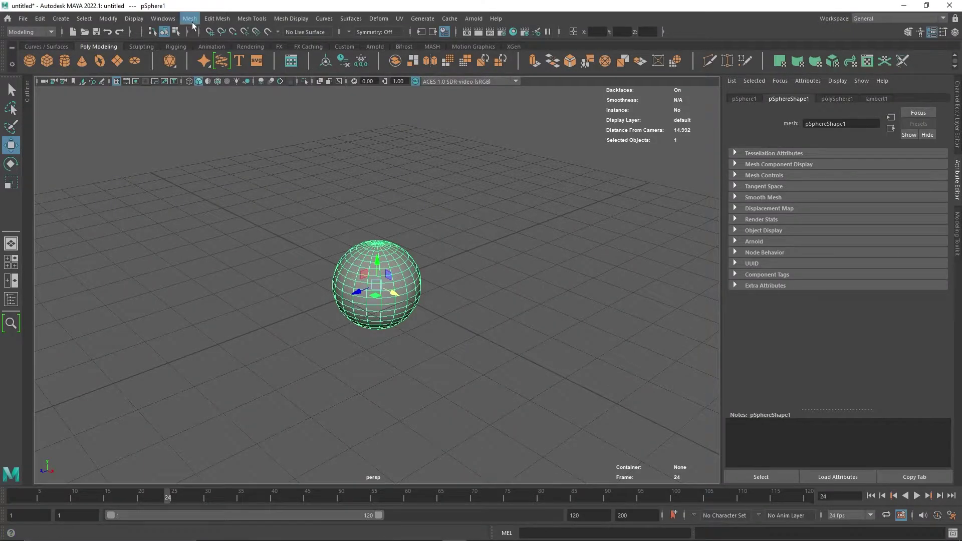
pyautogui.click(168, 20)
pyautogui.moveTo(204, 51)
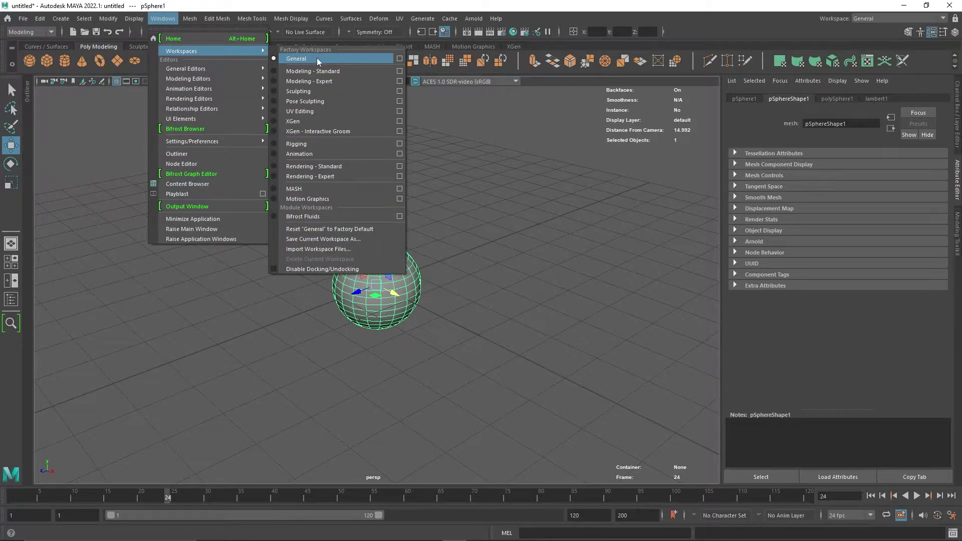
pyautogui.click(324, 154)
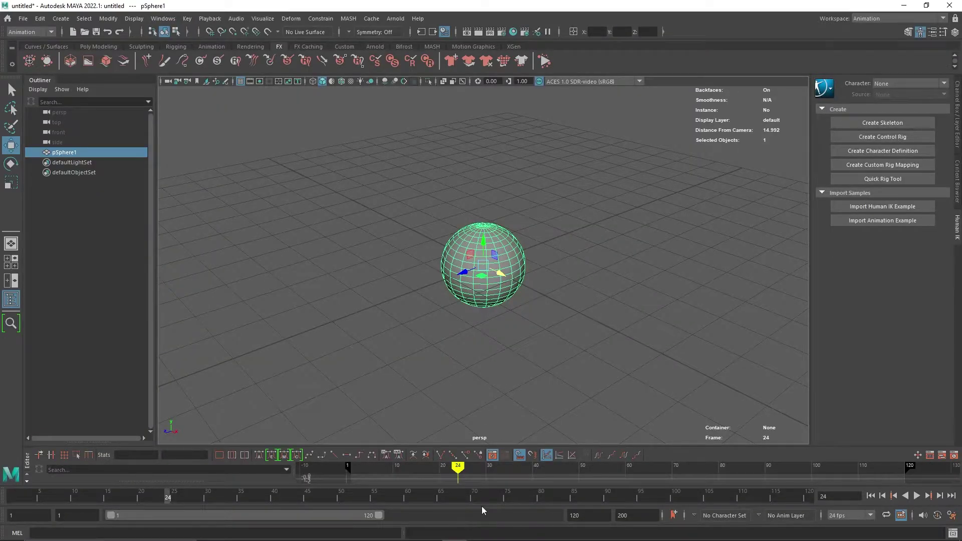
pyautogui.click(870, 496)
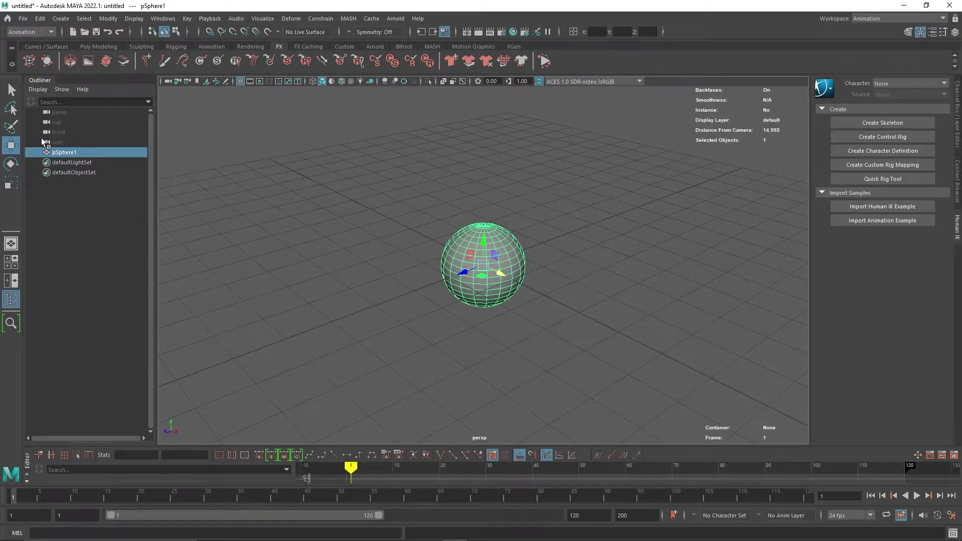
# - Select the sphere and switch to the FX menu set
pyautogui.click(508, 351)
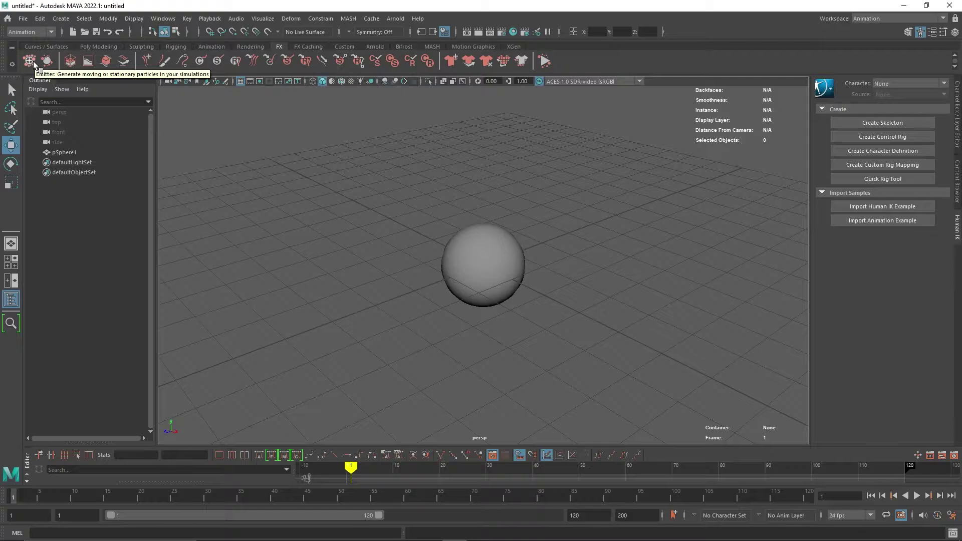
pyautogui.click(479, 279)
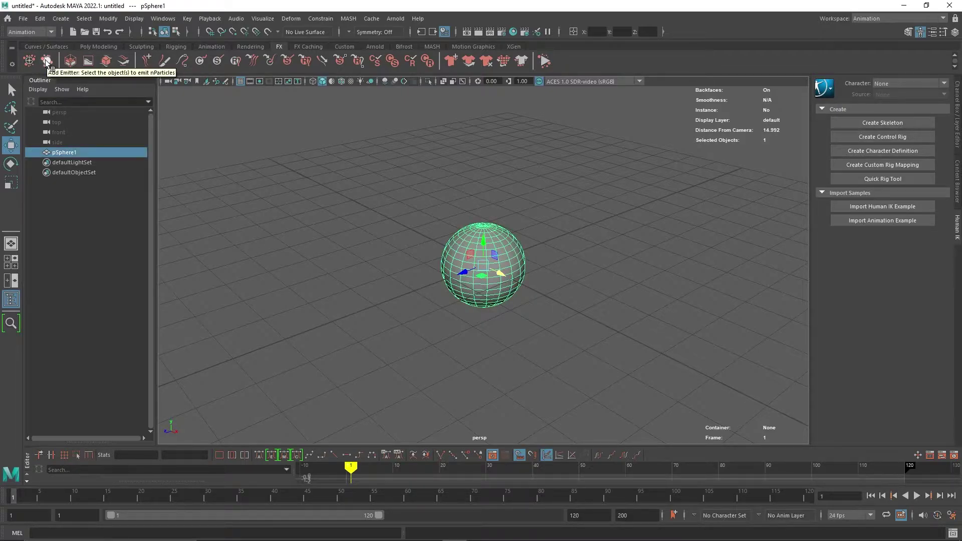
pyautogui.scroll(-2, 261, 191)
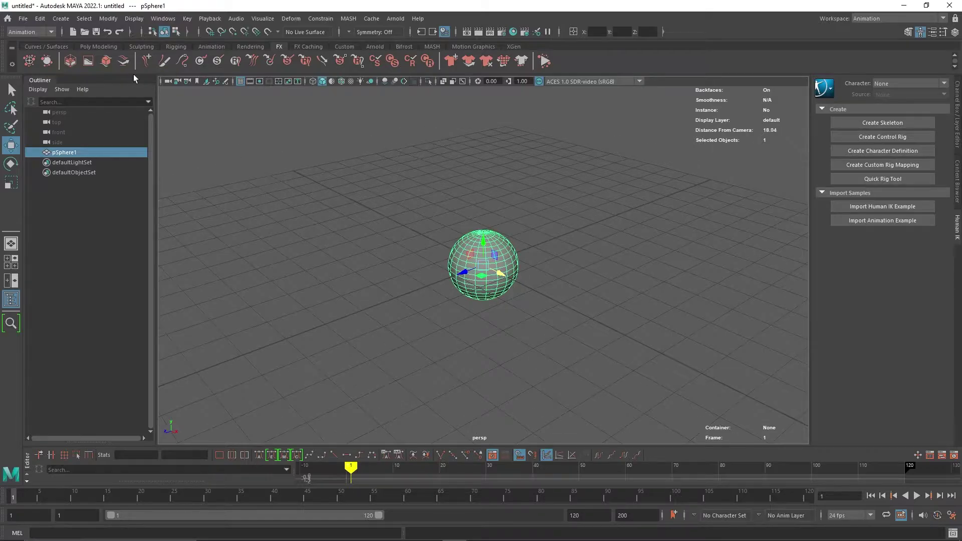
pyautogui.click(52, 34)
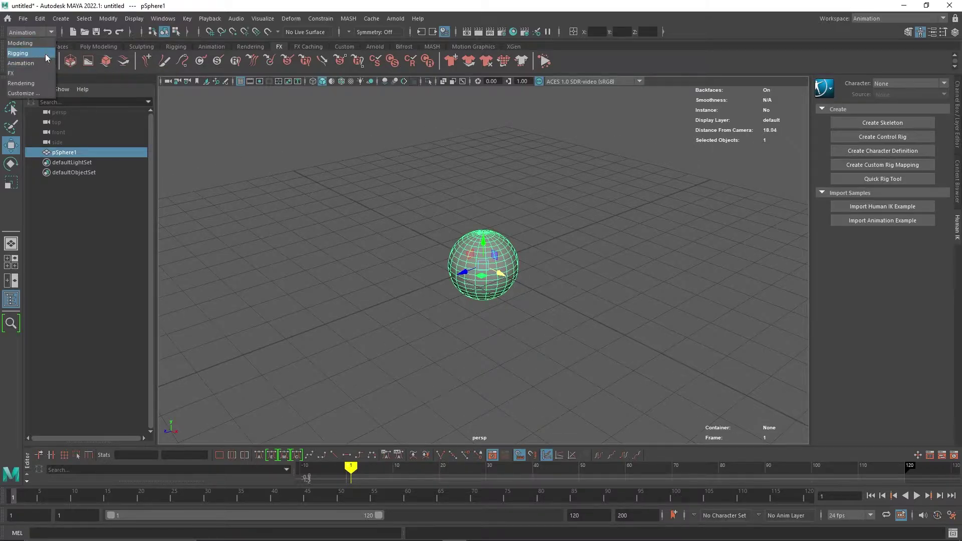
pyautogui.click(39, 74)
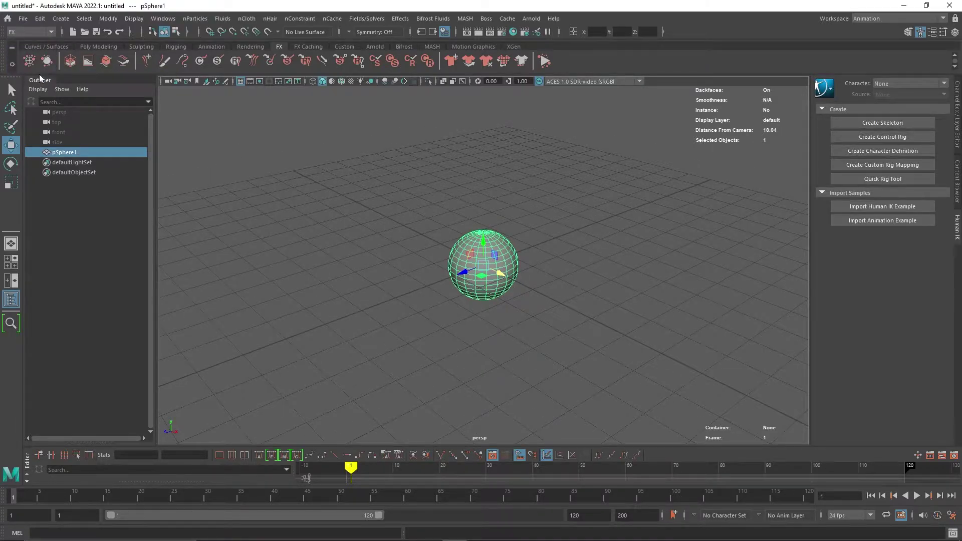
# - Open the nParticles Emit from Object options for the sphere and name the emitter emitter1
pyautogui.click(195, 19)
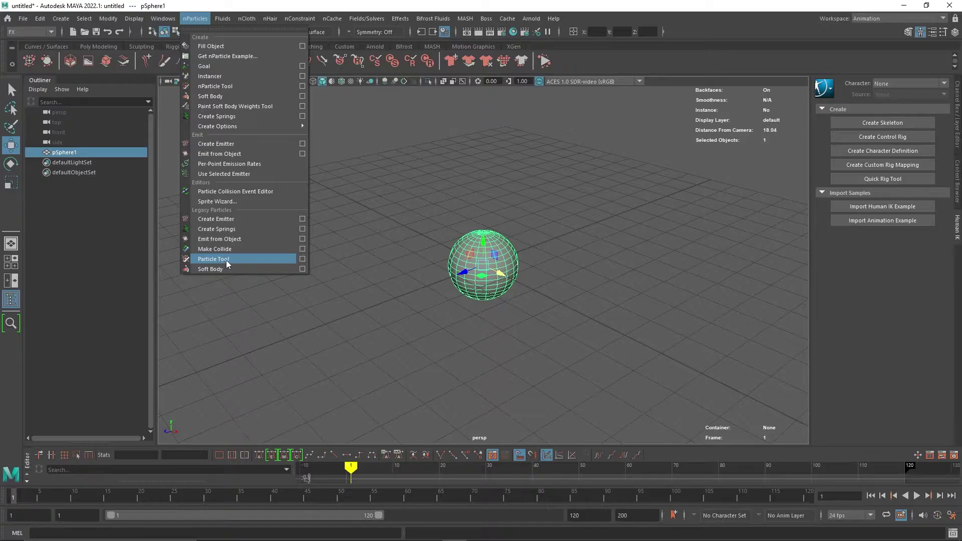
pyautogui.click(303, 154)
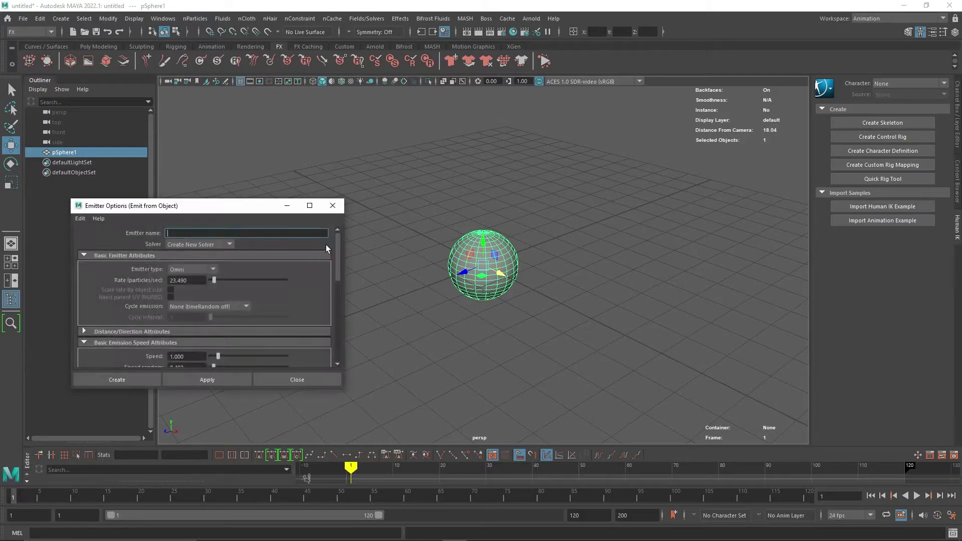
pyautogui.click(233, 234)
pyautogui.write('emitter1')
# - Choose the Omni emitter type and set the emission rate to about 50 particles per second
pyautogui.click(197, 268)
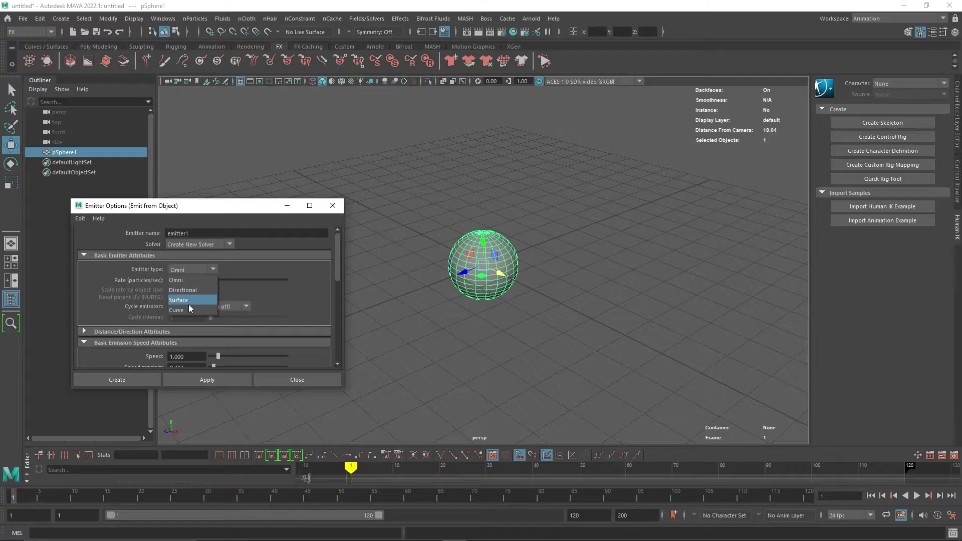
pyautogui.click(206, 280)
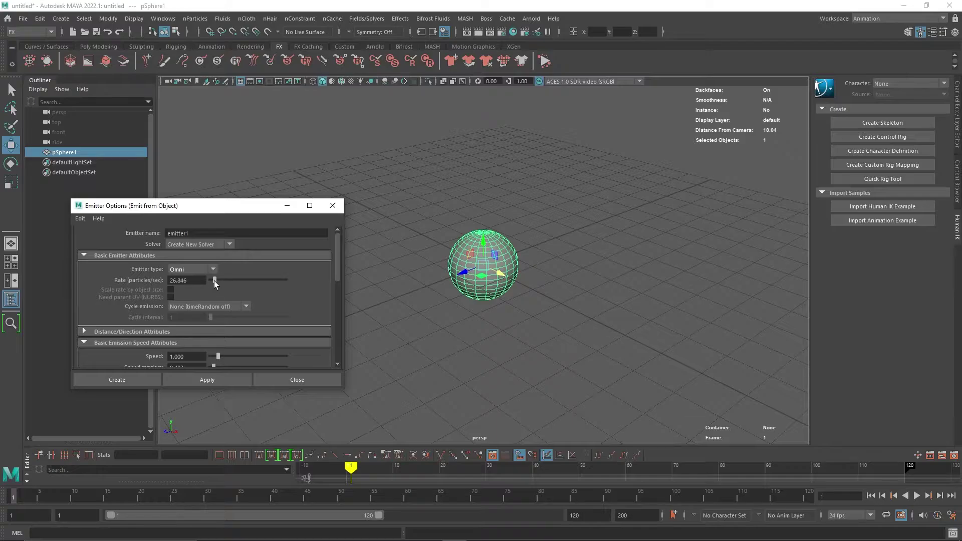
pyautogui.moveTo(215, 281)
pyautogui.mouseDown()
pyautogui.moveTo(225, 282)
pyautogui.moveTo(218, 289)
pyautogui.mouseUp()
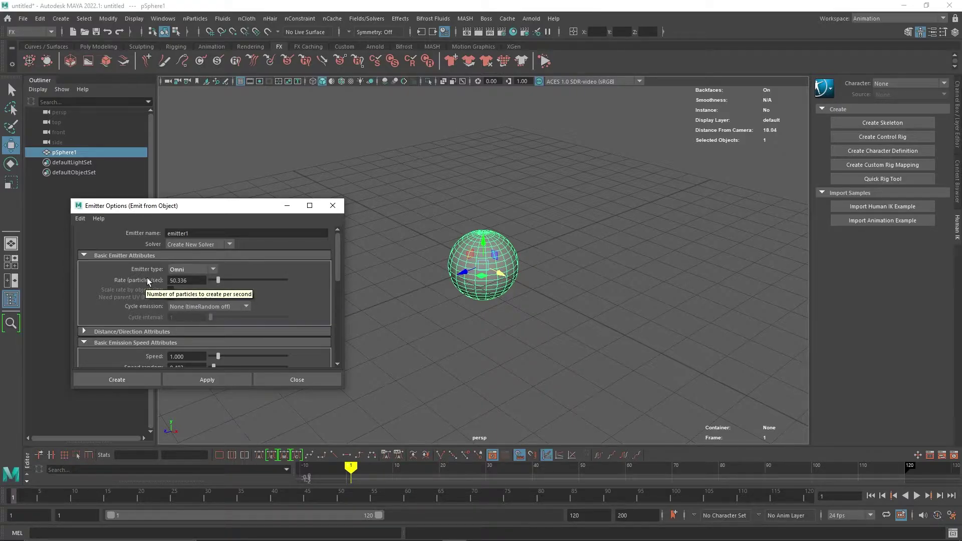
# - Set the emitter's maximum distance to 0.5 in the distance/direction attributes
pyautogui.click(84, 255)
pyautogui.click(84, 266)
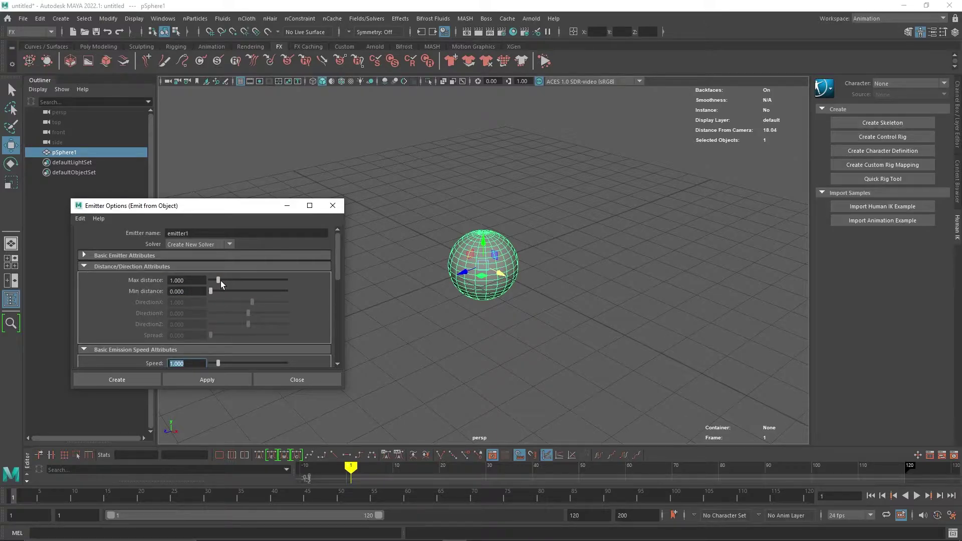
pyautogui.moveTo(219, 281)
pyautogui.mouseDown()
pyautogui.moveTo(288, 282)
pyautogui.moveTo(210, 280)
pyautogui.mouseUp()
pyautogui.click(196, 280)
pyautogui.press('BackSpace')
pyautogui.press('BackSpace')
pyautogui.press('BackSpace')
pyautogui.click(193, 291)
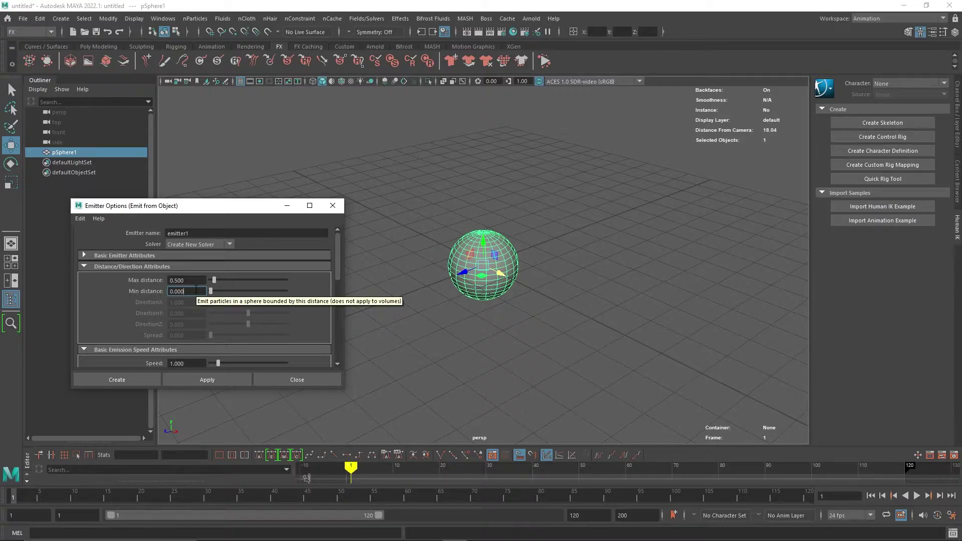
pyautogui.click(83, 265)
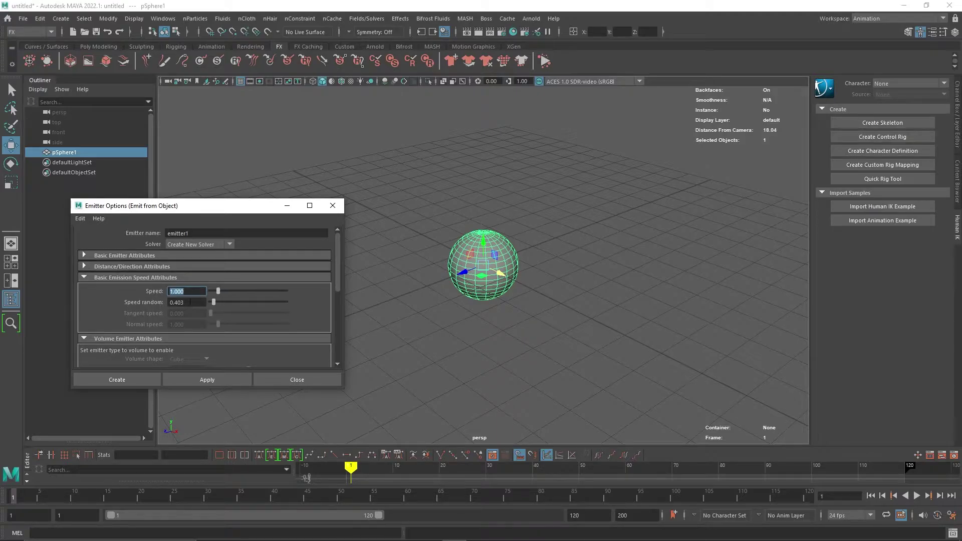
# - Set the emitter's random speed to about 0.134 and create the emitter on the sphere
pyautogui.moveTo(215, 303); pyautogui.dragTo(237, 310)
pyautogui.click(84, 278)
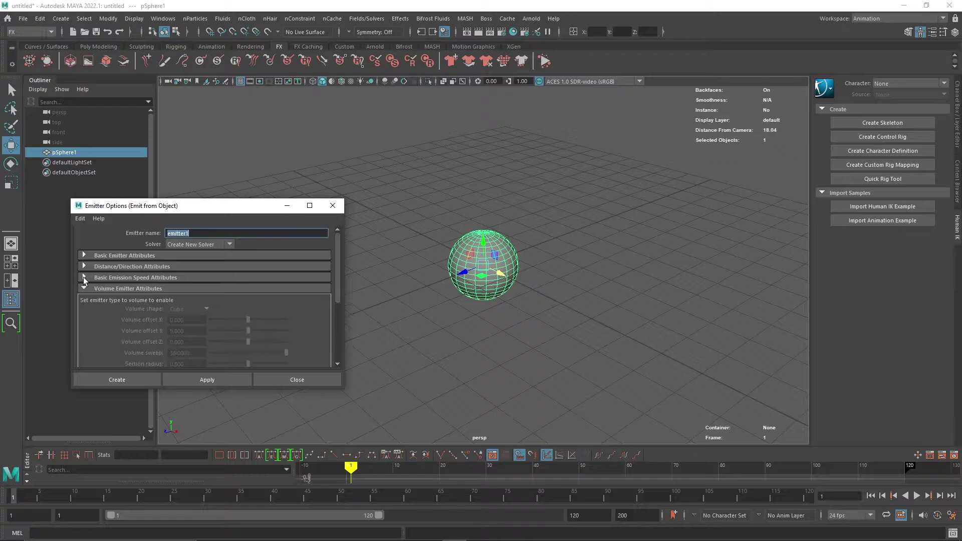
pyautogui.click(87, 288)
pyautogui.click(129, 379)
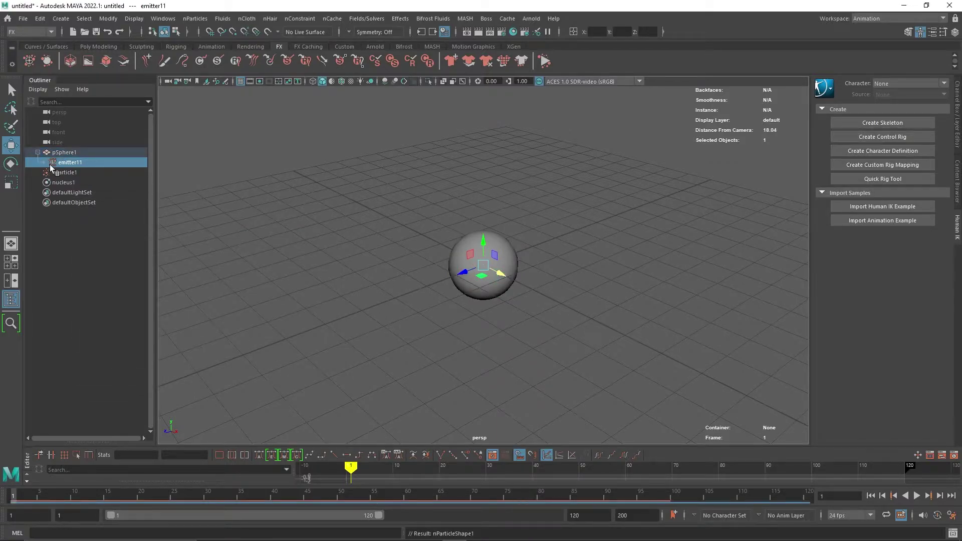
# - Open the attributes of the emitter under the sphere and review its basic emitter settings
pyautogui.click(63, 152)
pyautogui.click(71, 162)
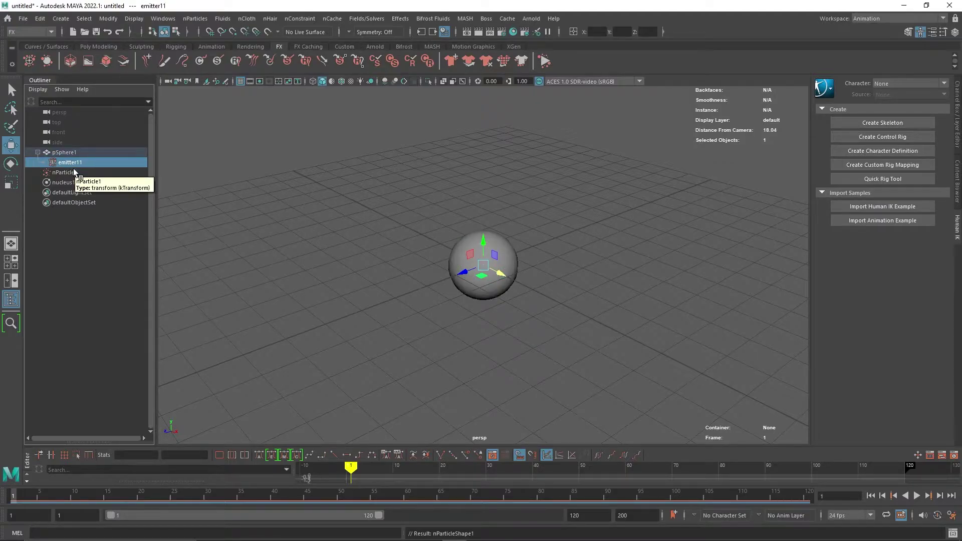
pyautogui.hotkey('ctrl', 'a')
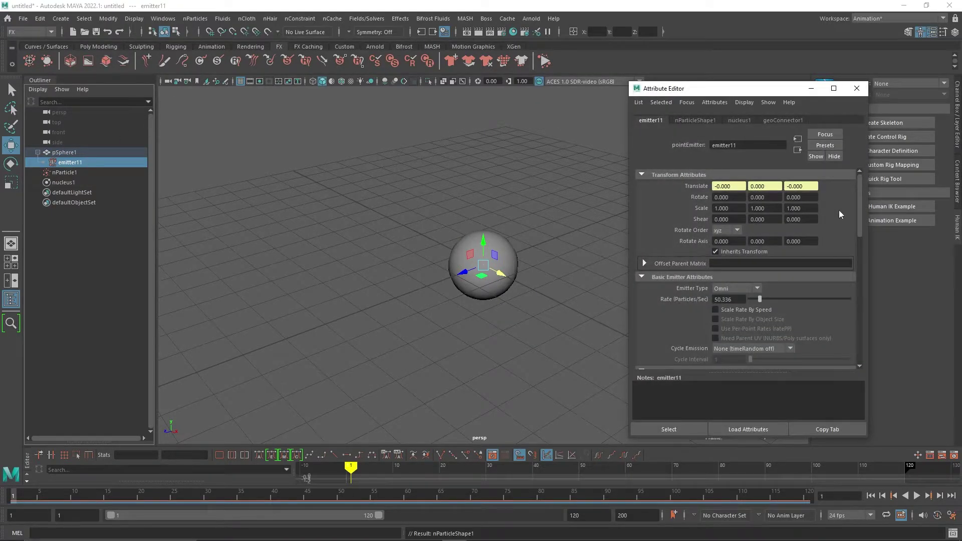
pyautogui.click(642, 175)
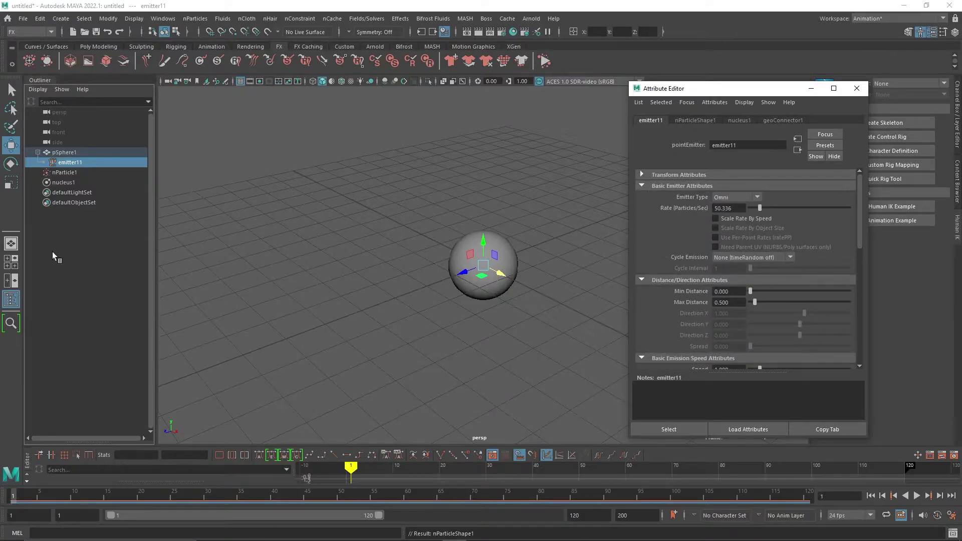
# - Play the particle simulation, stop it and scrub the timeline back to frame 40
pyautogui.click(916, 496)
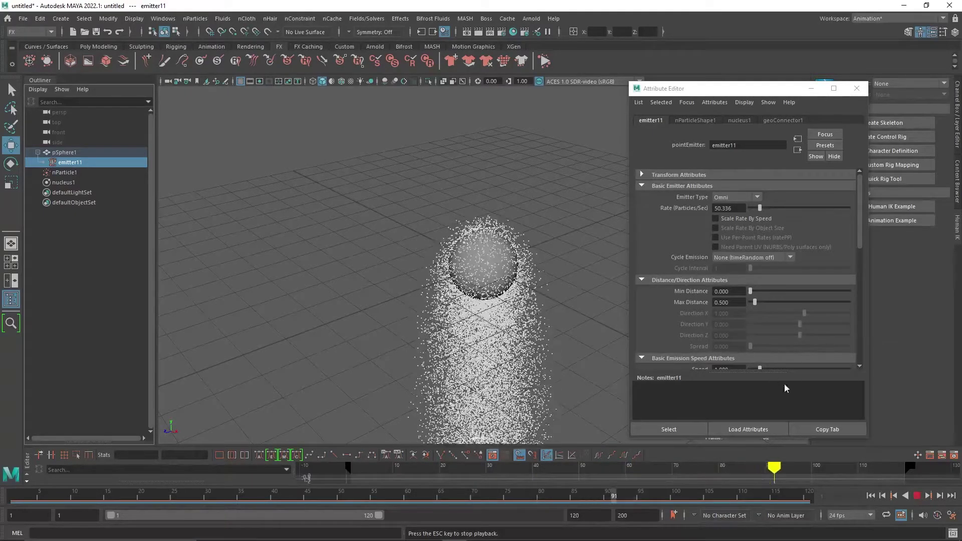
pyautogui.click(642, 188)
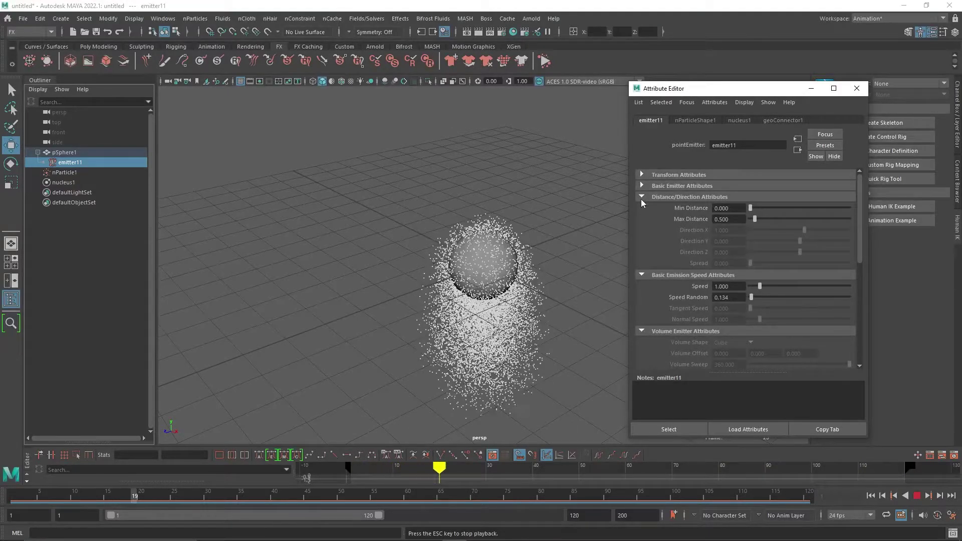
pyautogui.click(856, 88)
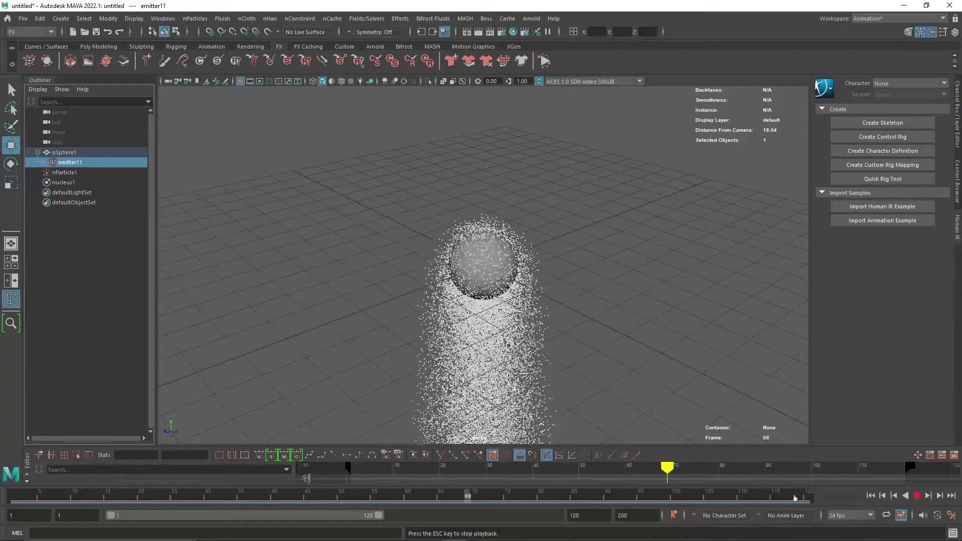
pyautogui.press('Escape')
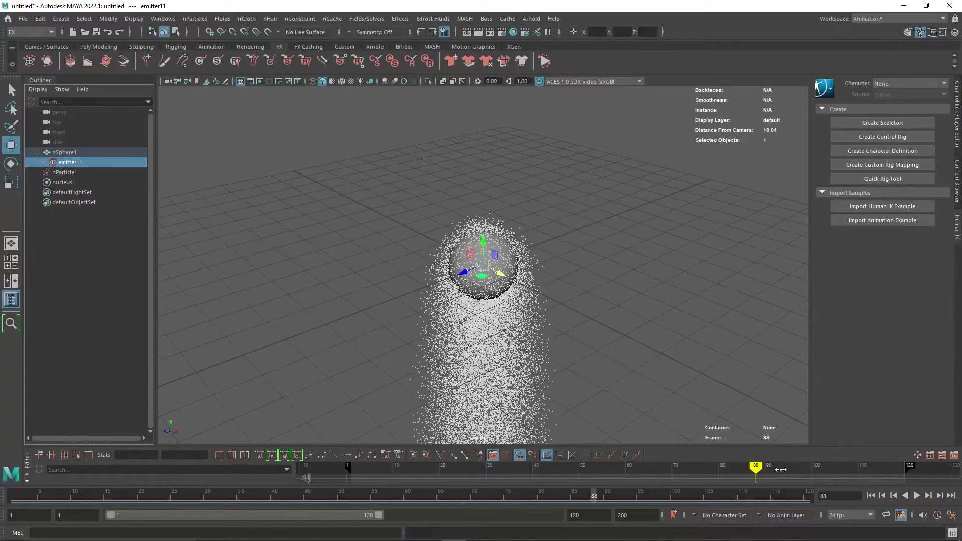
pyautogui.moveTo(780, 470); pyautogui.dragTo(532, 459)
# - Move the nucleus node about 4.2 units along X, away from the sphere
pyautogui.click(53, 180)
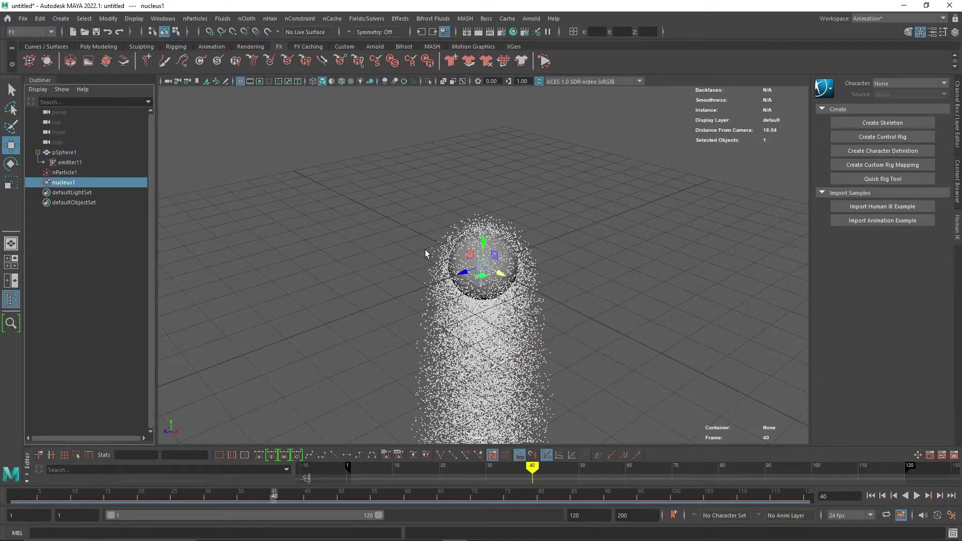
pyautogui.moveTo(502, 274); pyautogui.dragTo(631, 317)
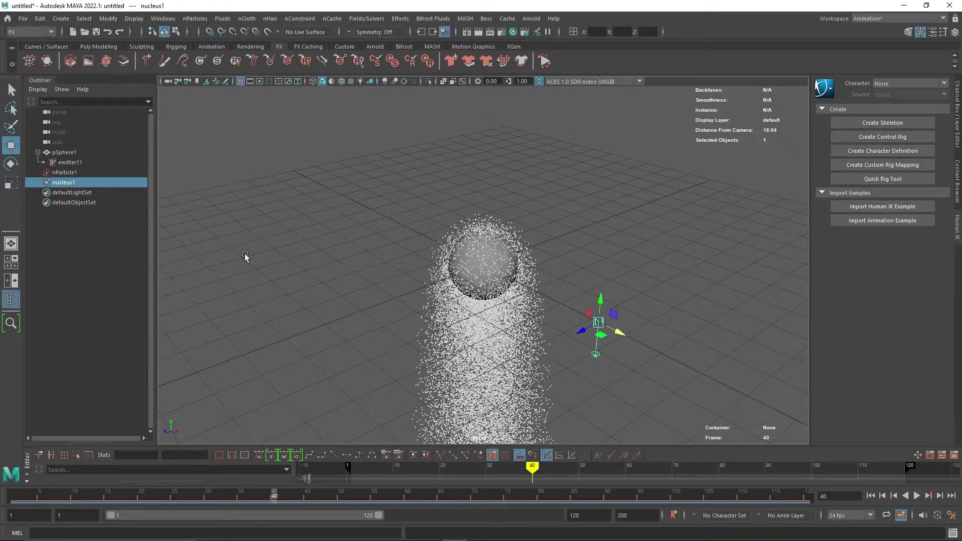
# - Set the nucleus wind speed to about 13.9 in its gravity and wind attributes
pyautogui.hotkey('ctrl', 'a')
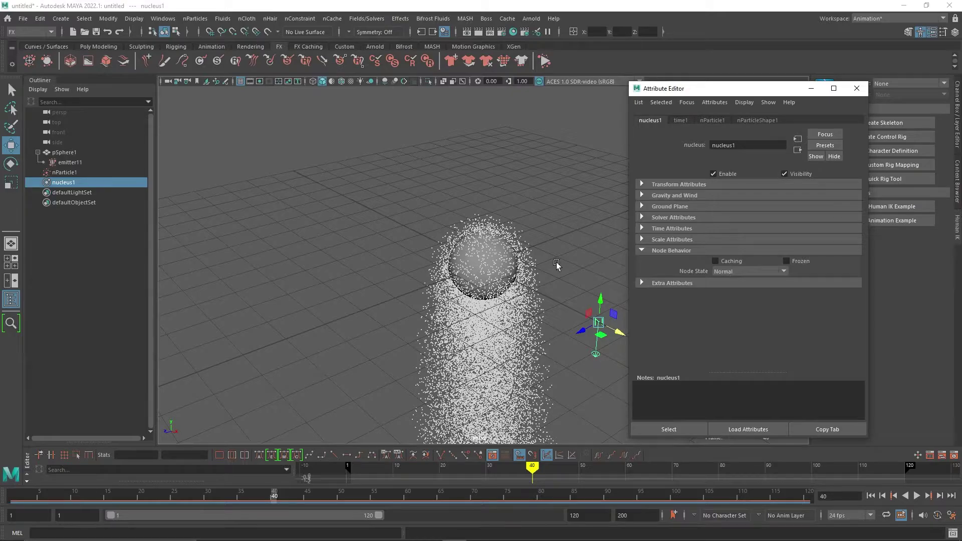
pyautogui.click(643, 184)
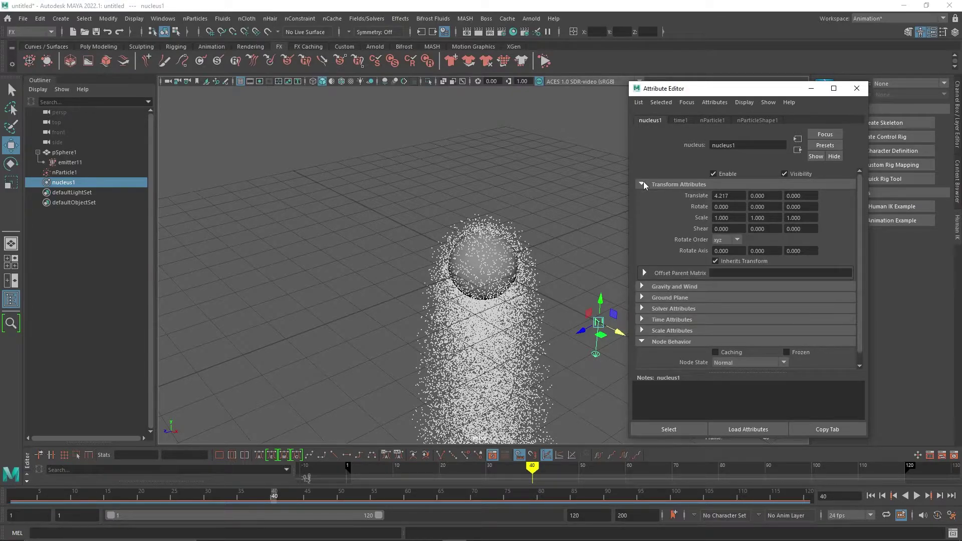
pyautogui.click(643, 184)
pyautogui.click(641, 195)
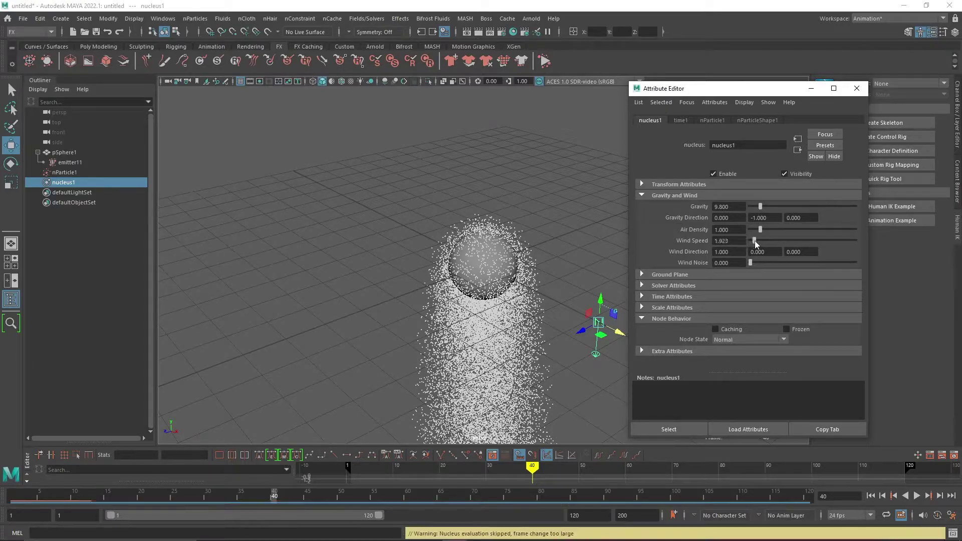
pyautogui.moveTo(755, 241); pyautogui.dragTo(780, 241)
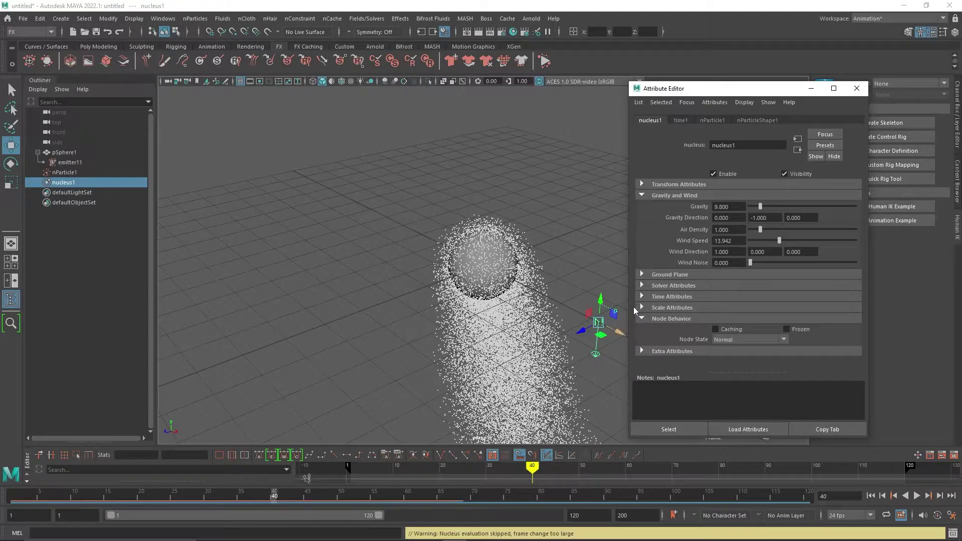
# - Try a nucleus wind direction of 2 along X and set it back to 1
pyautogui.click(713, 252)
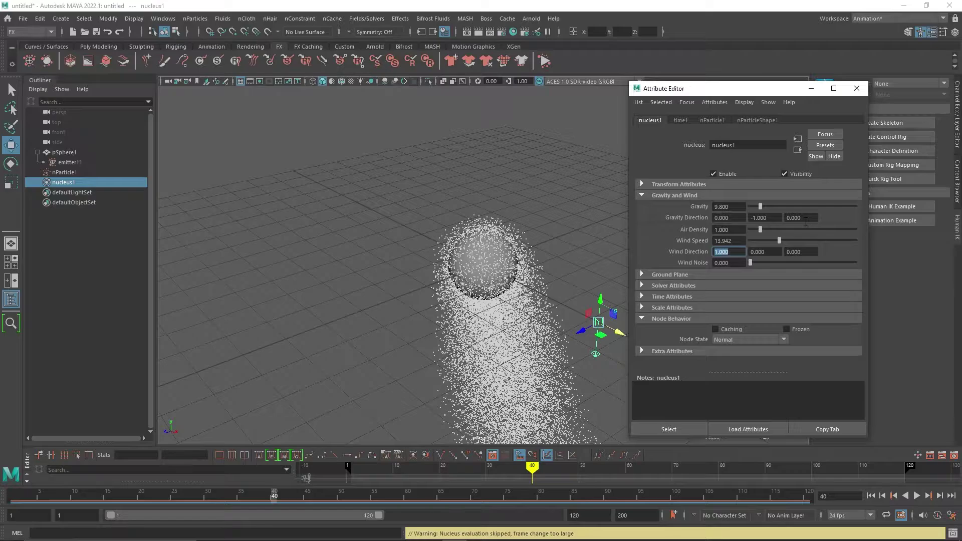
pyautogui.write('2')
pyautogui.press('Tab')
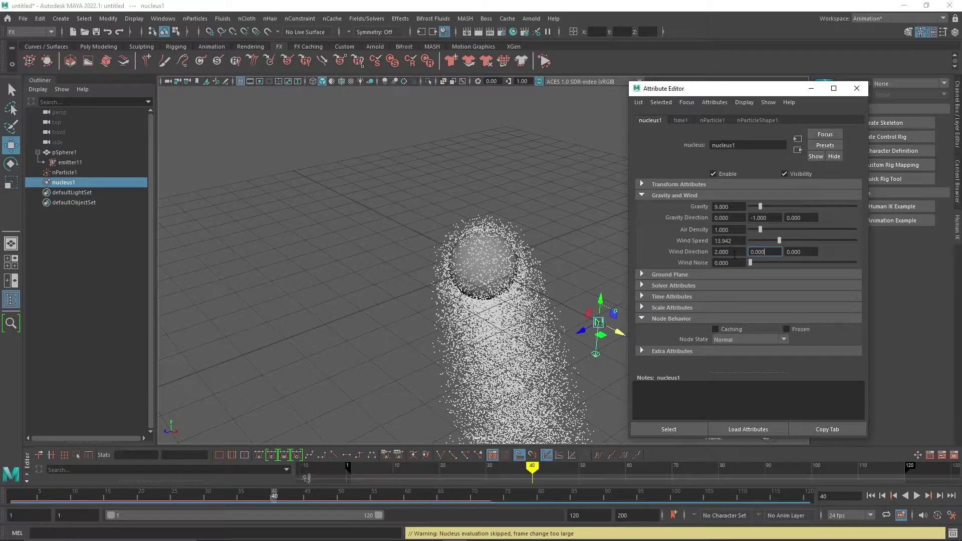
pyautogui.moveTo(736, 252); pyautogui.dragTo(703, 251)
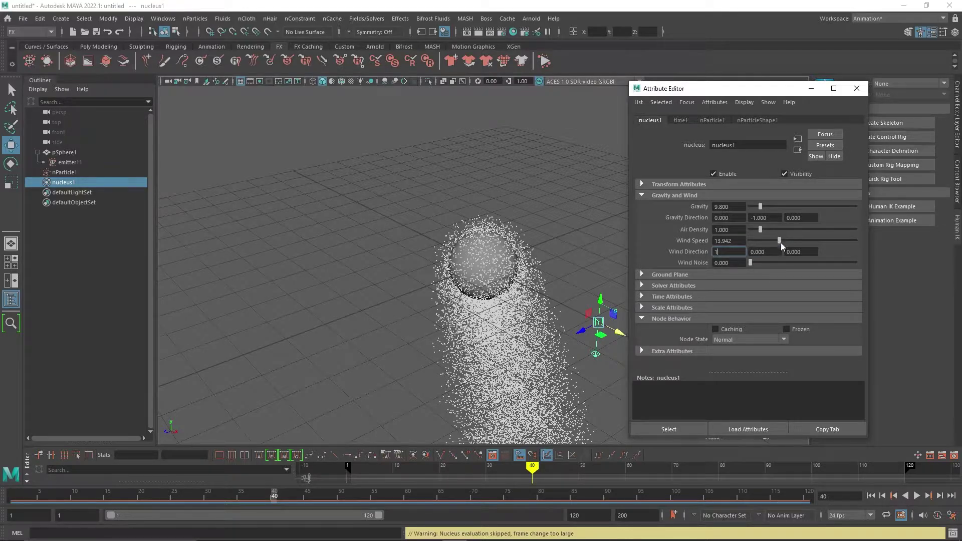
# - Lower the nucleus wind speed to about 1.4 and air density to about 0.1, with gravity raised to about 76.9
pyautogui.moveTo(781, 243); pyautogui.dragTo(760, 227)
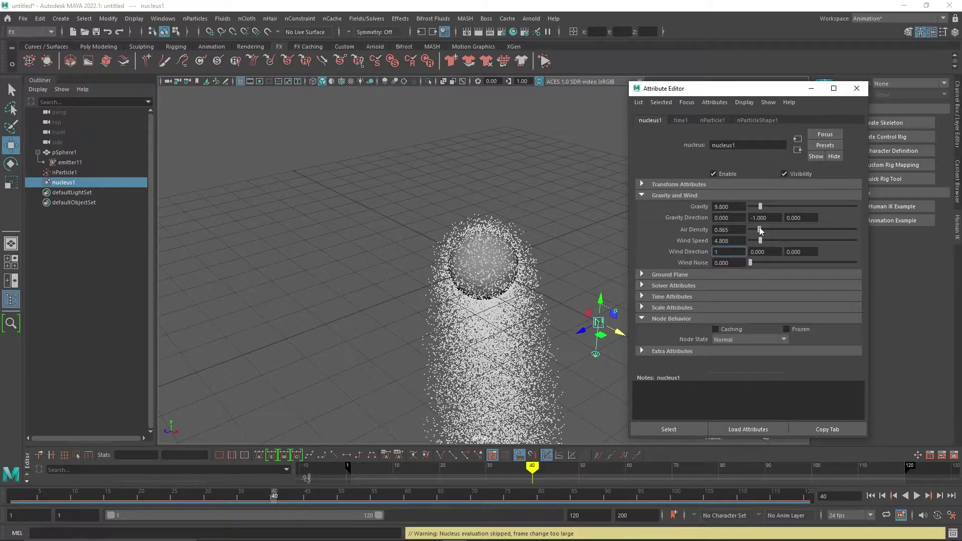
pyautogui.moveTo(760, 227); pyautogui.dragTo(753, 242)
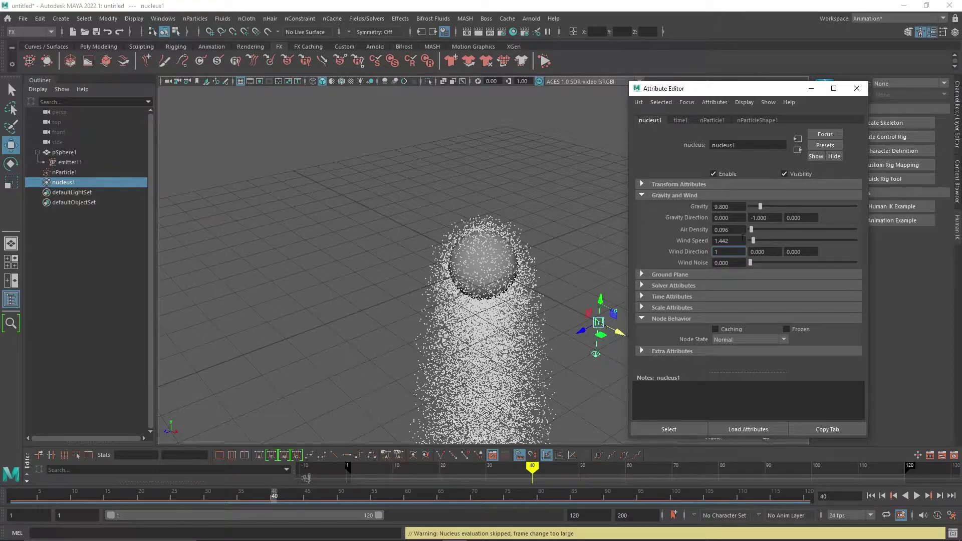
pyautogui.moveTo(762, 205); pyautogui.dragTo(831, 206)
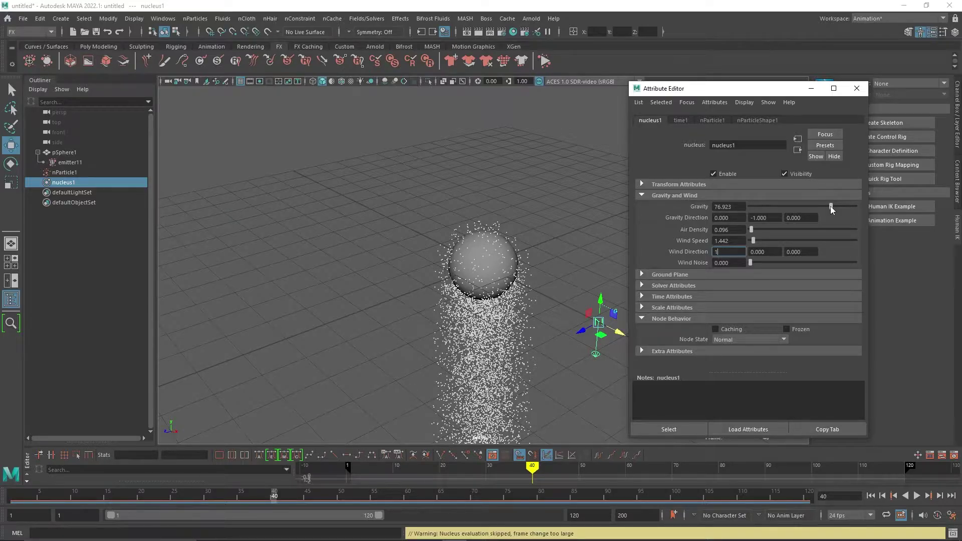
# - Set the nucleus gravity and its Y direction to 0, with an air density of about 1.59
pyautogui.doubleClick(777, 217)
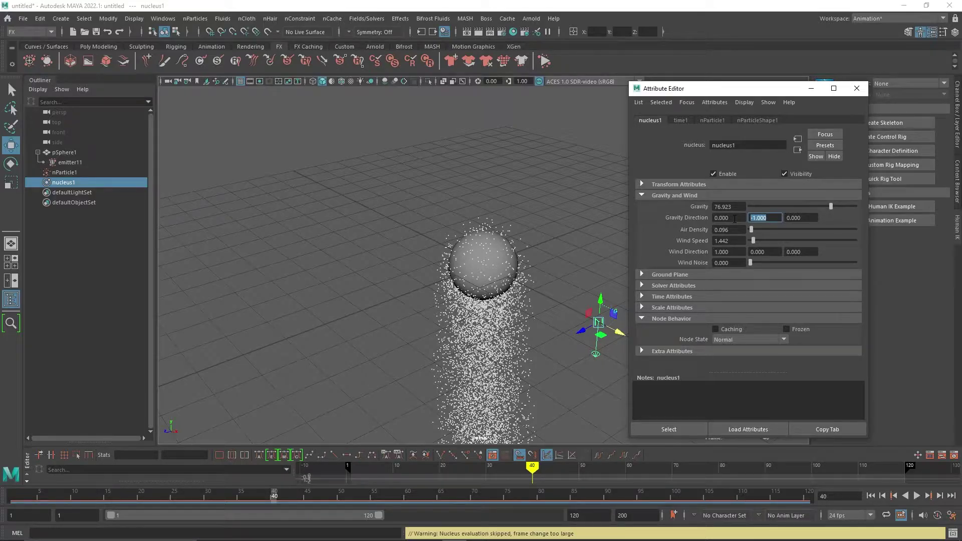
pyautogui.write('0')
pyautogui.click(735, 219)
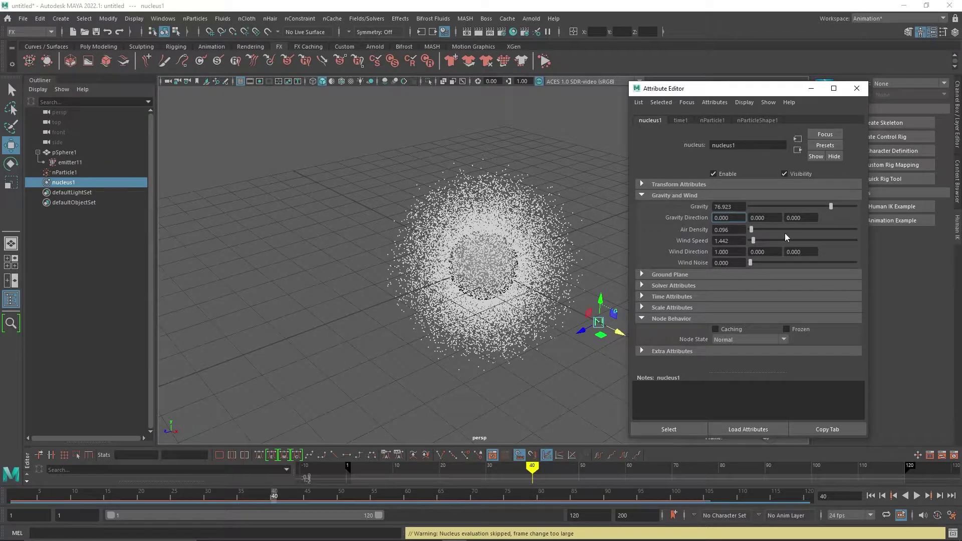
pyautogui.moveTo(829, 206); pyautogui.dragTo(742, 206)
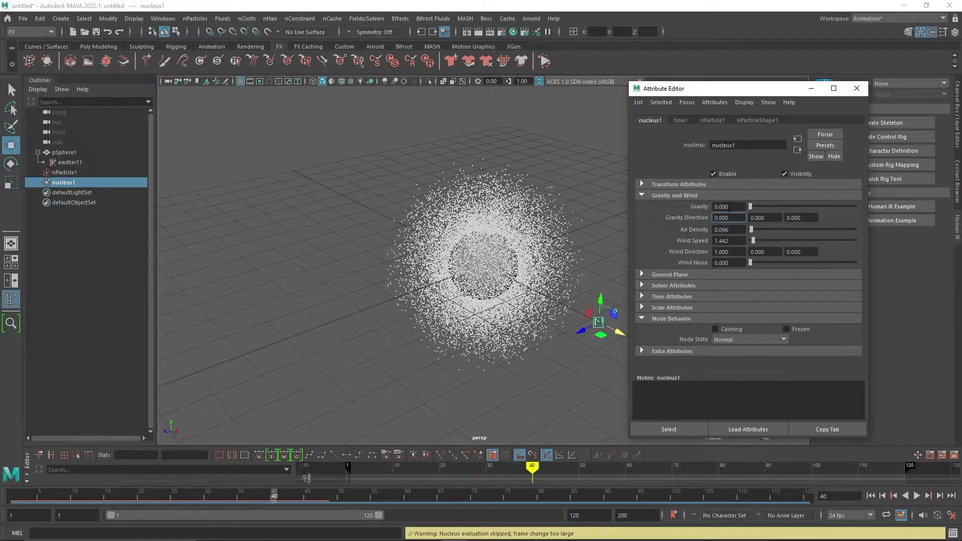
pyautogui.click(739, 230)
pyautogui.moveTo(750, 229); pyautogui.dragTo(765, 229)
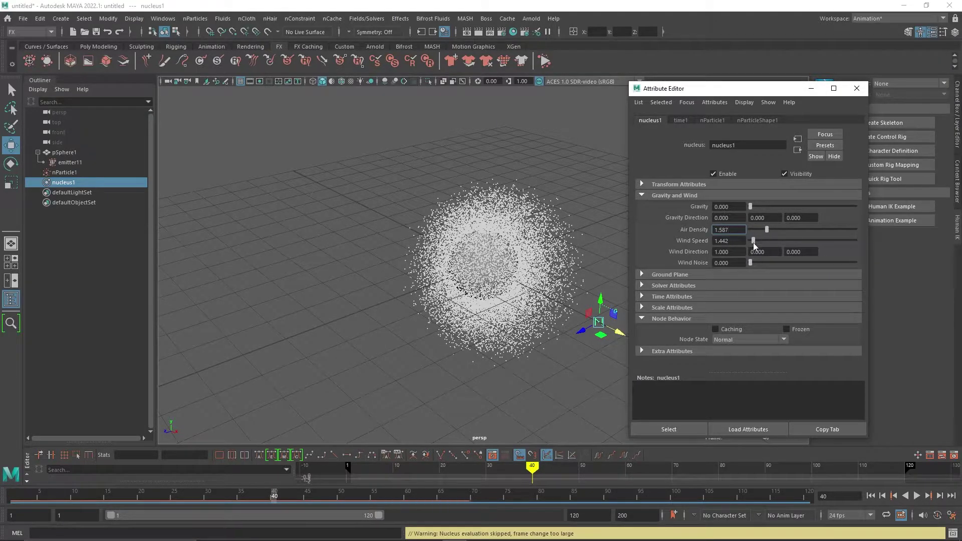
# - Set the nucleus wind direction X to 0 and the wind speed to about 1.9, and close its attributes
pyautogui.click(729, 252)
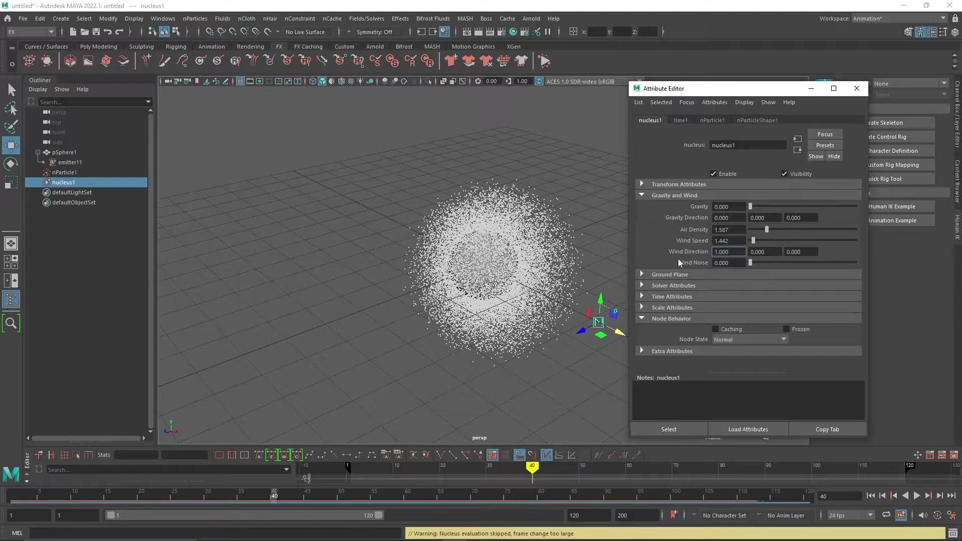
pyautogui.press('BackSpace')
pyautogui.write('0')
pyautogui.moveTo(754, 240); pyautogui.dragTo(765, 236)
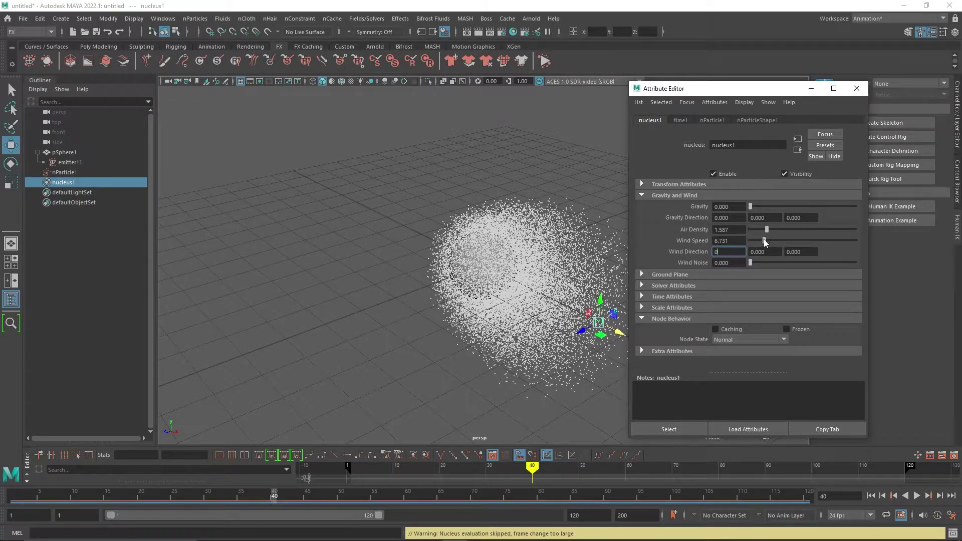
pyautogui.moveTo(764, 239); pyautogui.dragTo(754, 240)
pyautogui.click(762, 252)
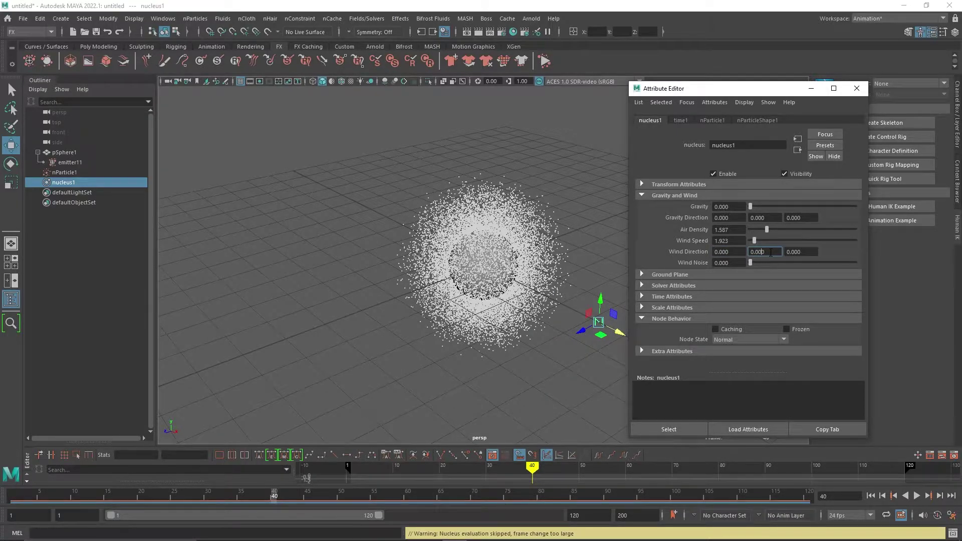
pyautogui.click(643, 196)
pyautogui.click(857, 88)
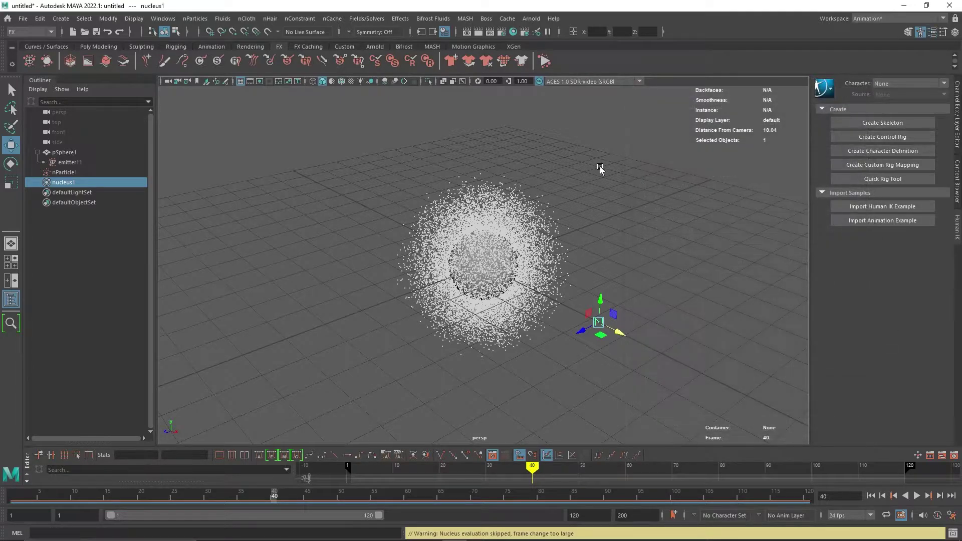
# - Set the rate of the emitter under the sphere to 5 particles per second in its basic emitter attributes
pyautogui.click(600, 167)
pyautogui.click(474, 329)
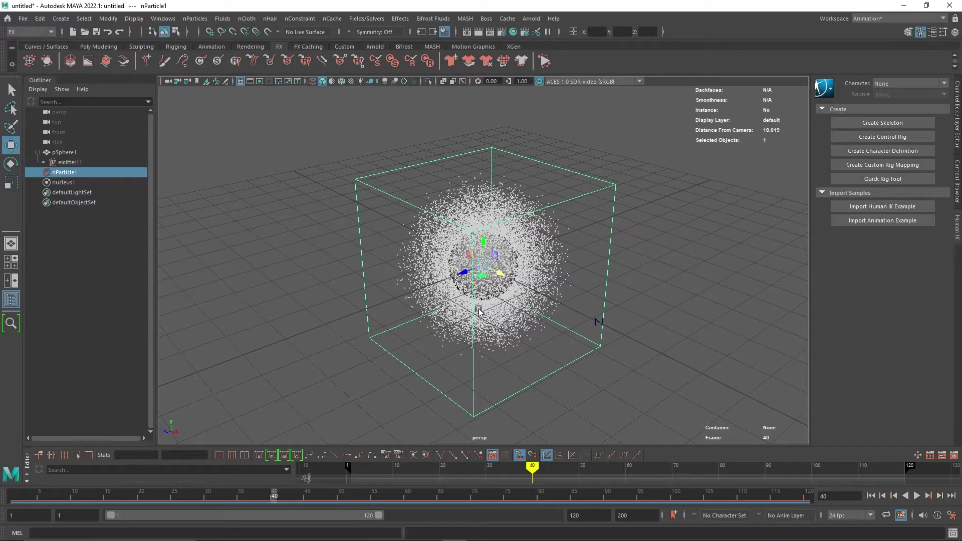
pyautogui.click(80, 164)
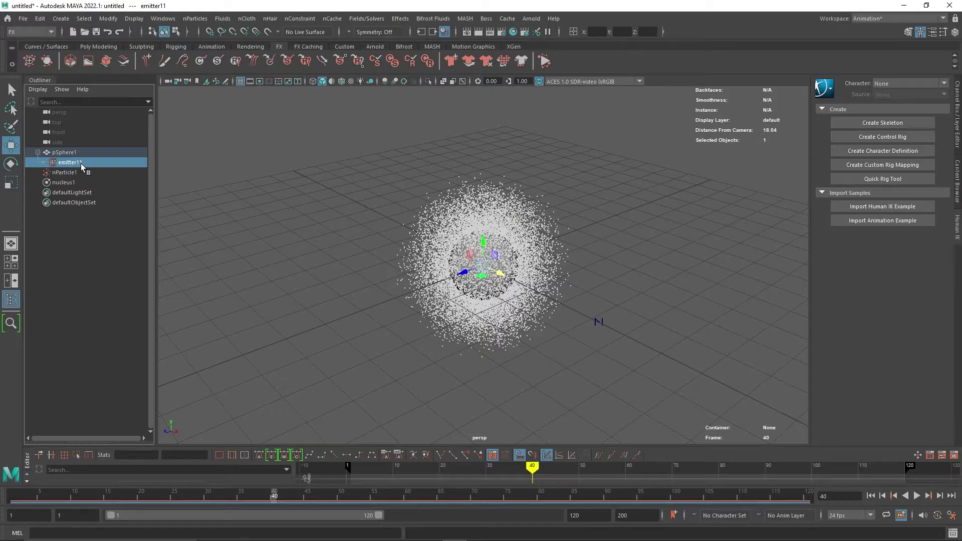
pyautogui.hotkey('ctrl', 'a')
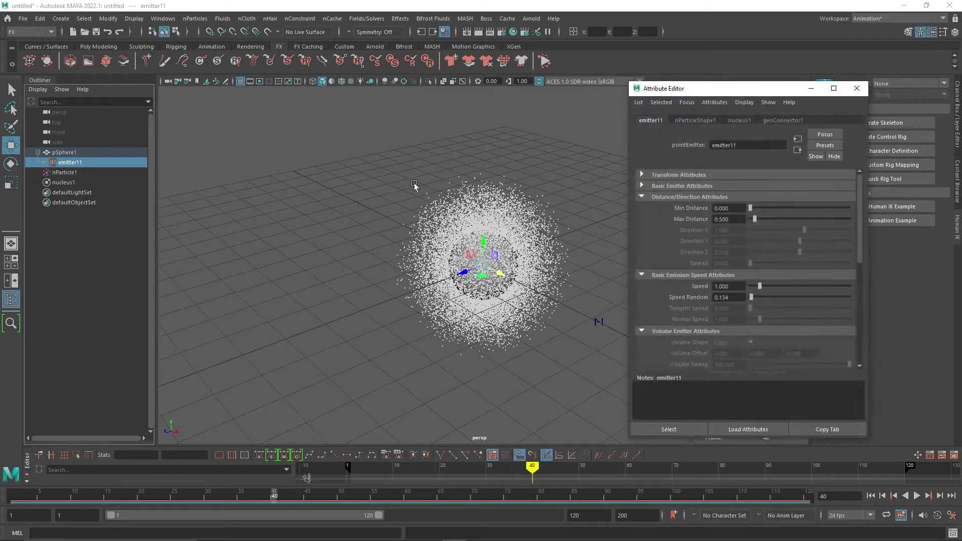
pyautogui.scroll(-2, 682, 274)
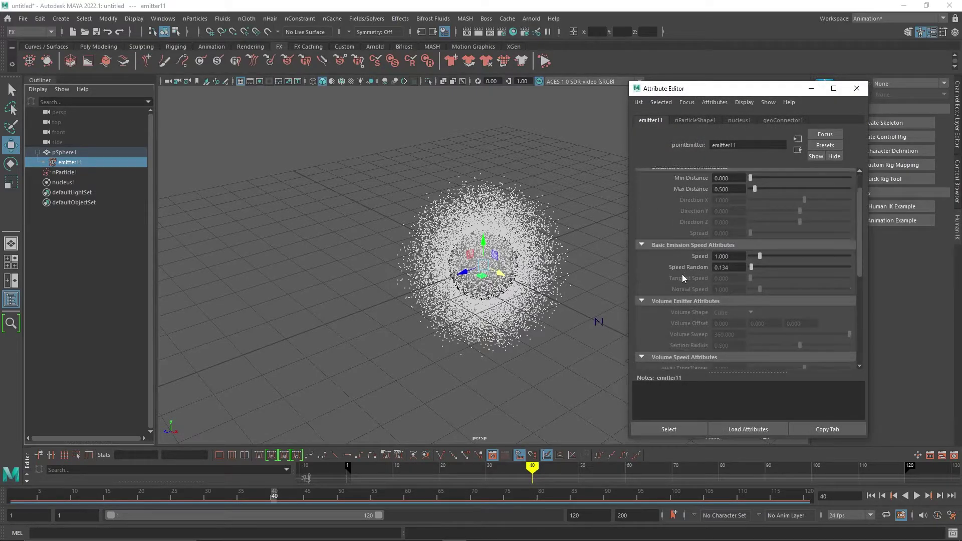
pyautogui.scroll(2, 682, 275)
pyautogui.click(645, 186)
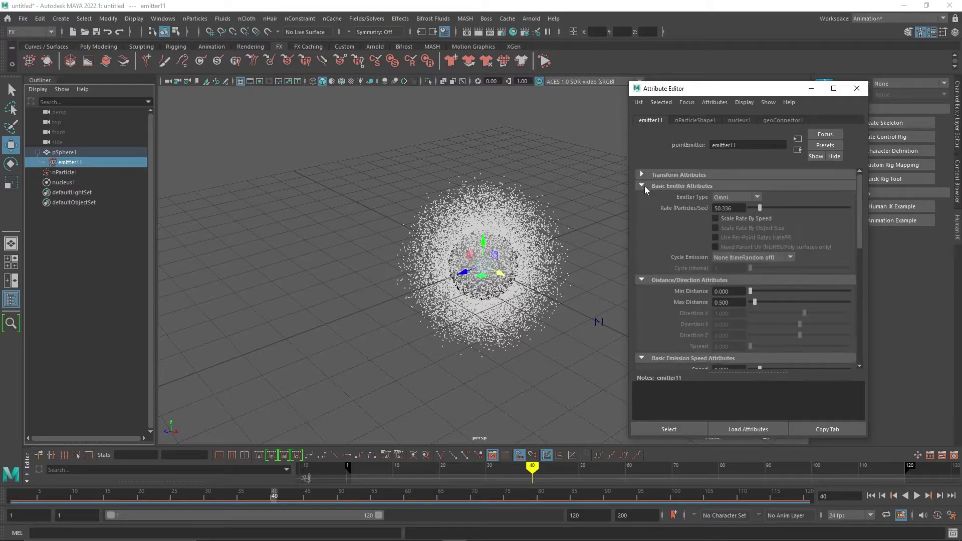
pyautogui.moveTo(757, 211); pyautogui.dragTo(752, 210)
pyautogui.click(736, 209)
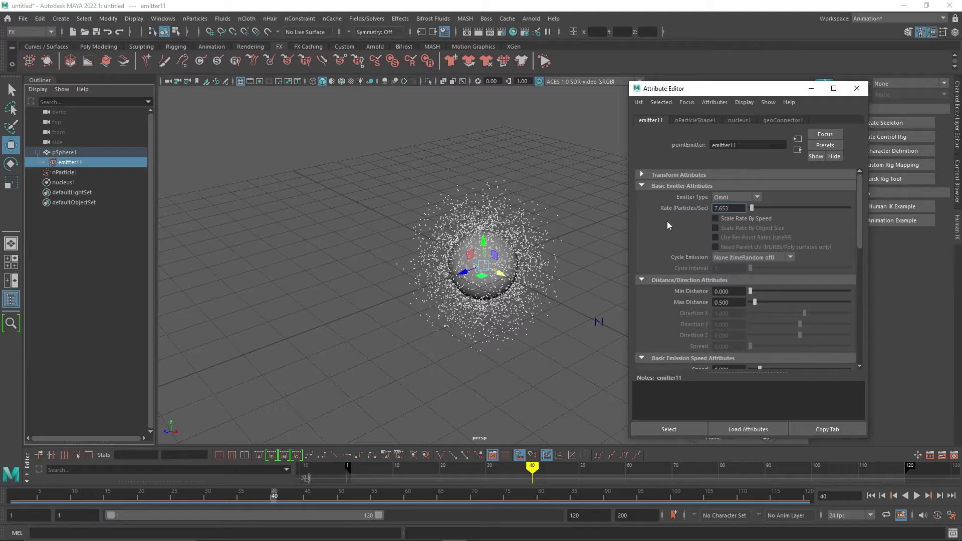
pyautogui.press('BackSpace')
pyautogui.press('BackSpace')
pyautogui.press('BackSpace')
pyautogui.press('BackSpace')
pyautogui.press('BackSpace')
pyautogui.write('5')
# - Reduce the emitter's maximum distance to about 0.2 in its distance/direction attributes
pyautogui.click(728, 291)
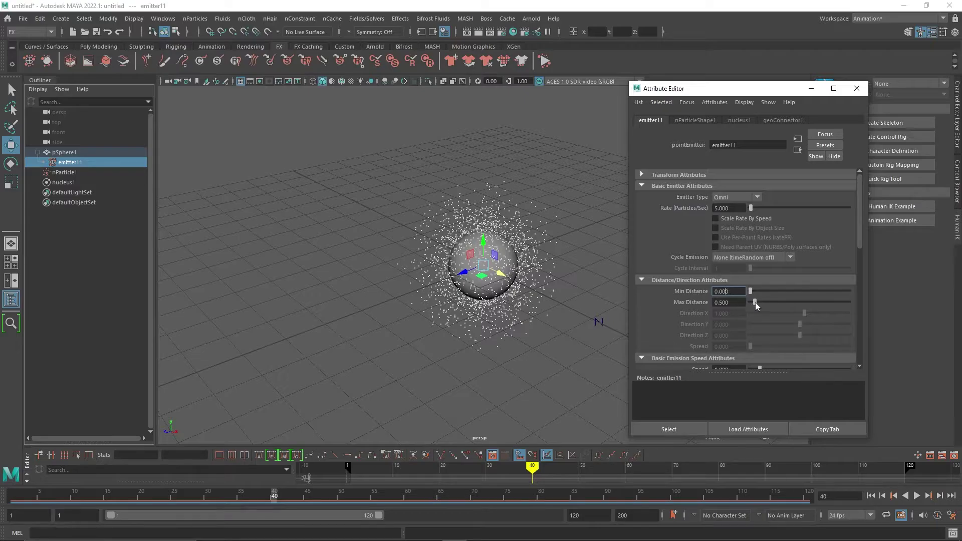
pyautogui.moveTo(755, 302)
pyautogui.mouseDown()
pyautogui.moveTo(766, 302)
pyautogui.moveTo(752, 303)
pyautogui.mouseUp()
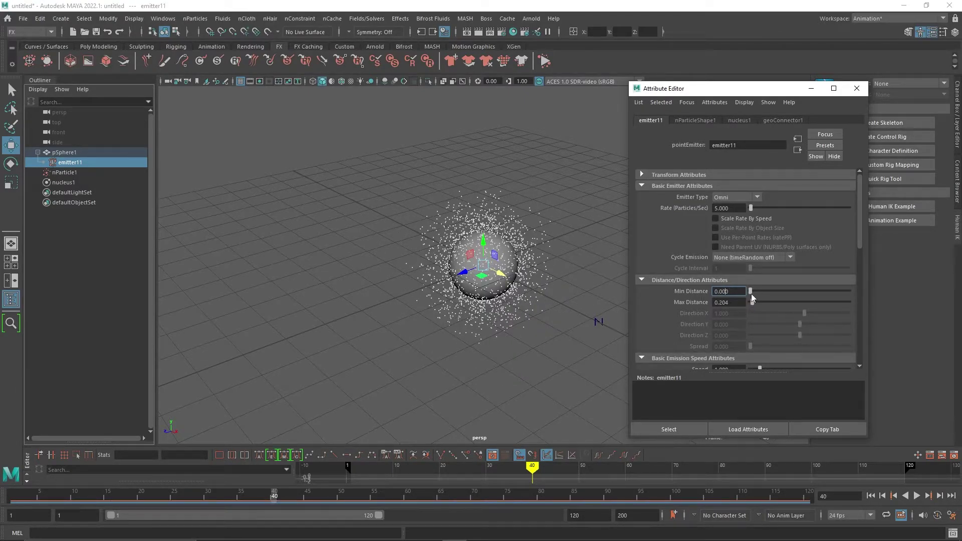
pyautogui.click(642, 280)
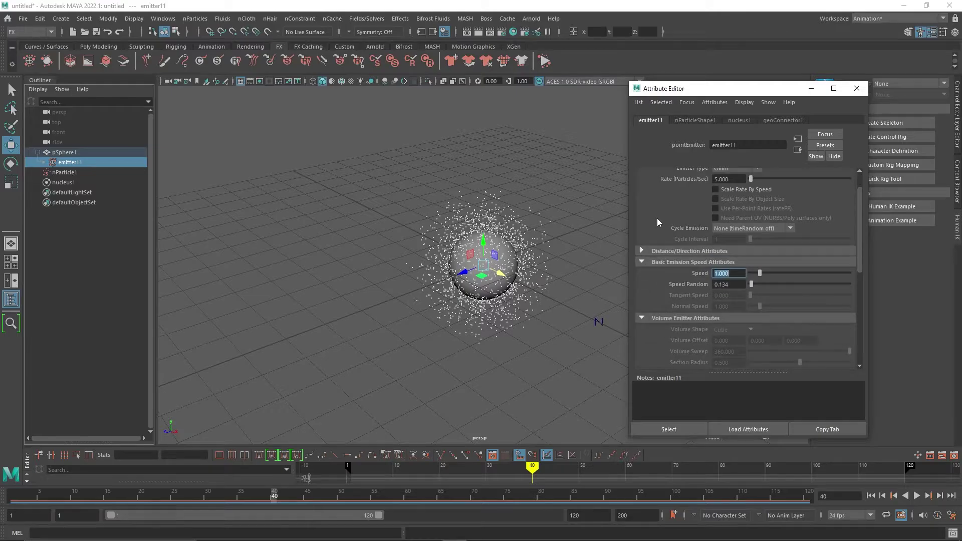
# - Collapse the emitter's remaining expanded attribute sections and close its attributes
pyautogui.click(642, 263)
pyautogui.click(642, 187)
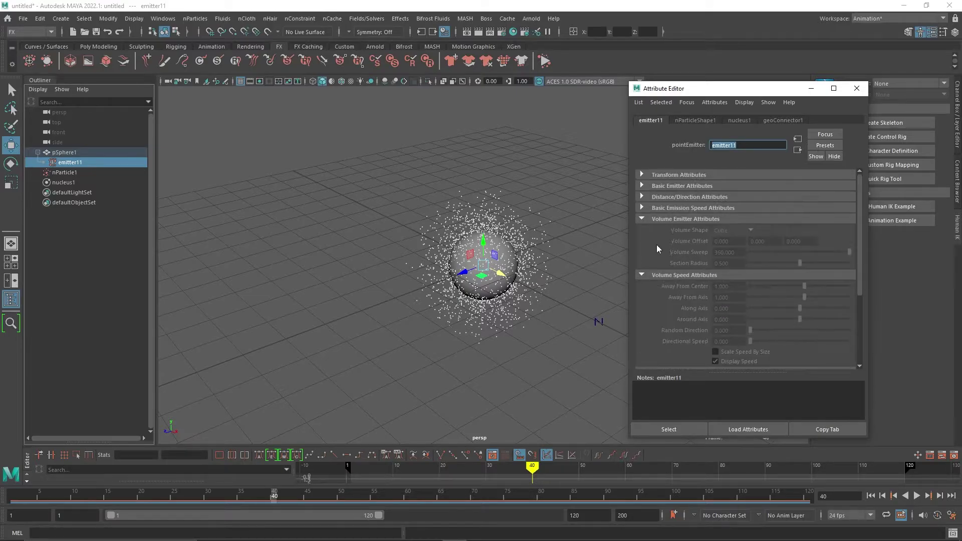
pyautogui.click(643, 219)
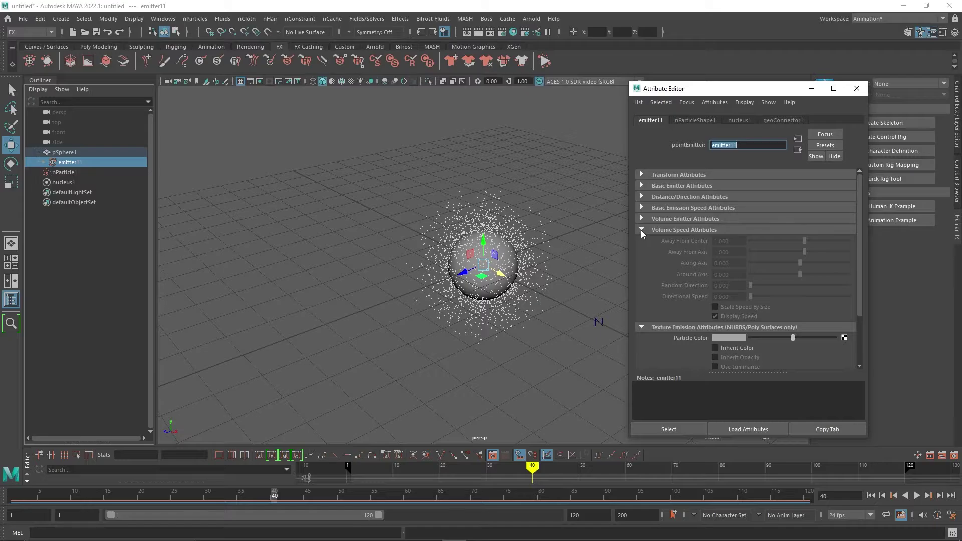
pyautogui.click(641, 230)
pyautogui.click(642, 242)
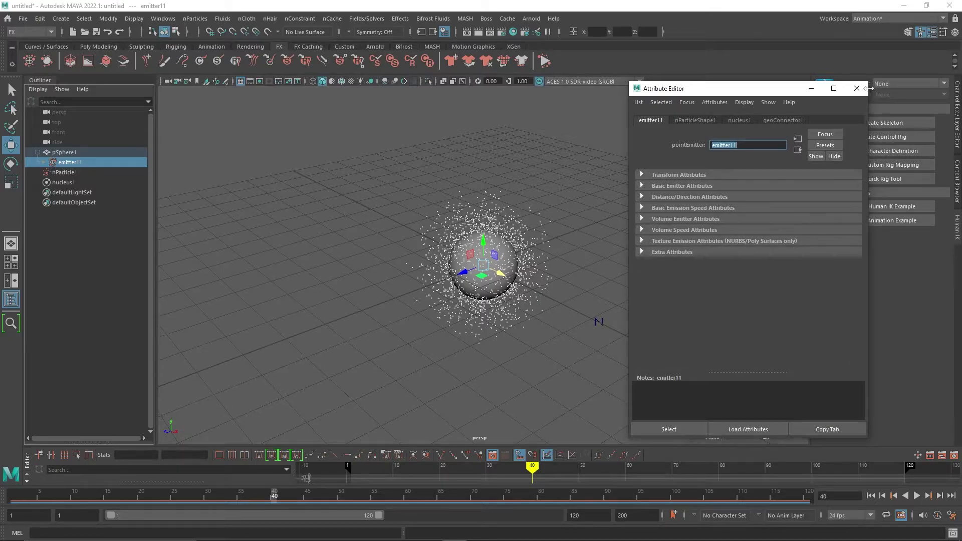
pyautogui.click(857, 89)
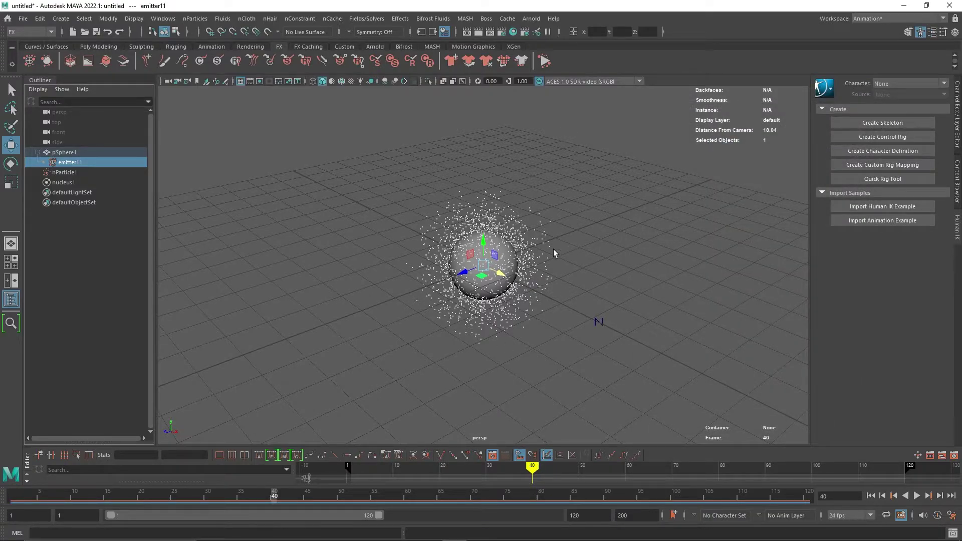
# - Set the color of the nParticle object to blue (hue 240, saturation 1, value 1) in its shading attributes
pyautogui.click(529, 267)
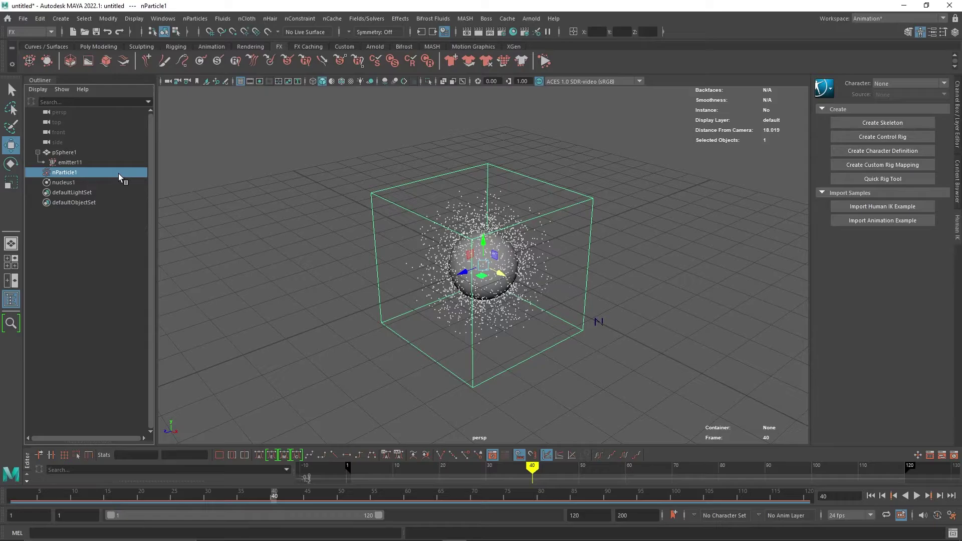
pyautogui.hotkey('ctrl', 'a')
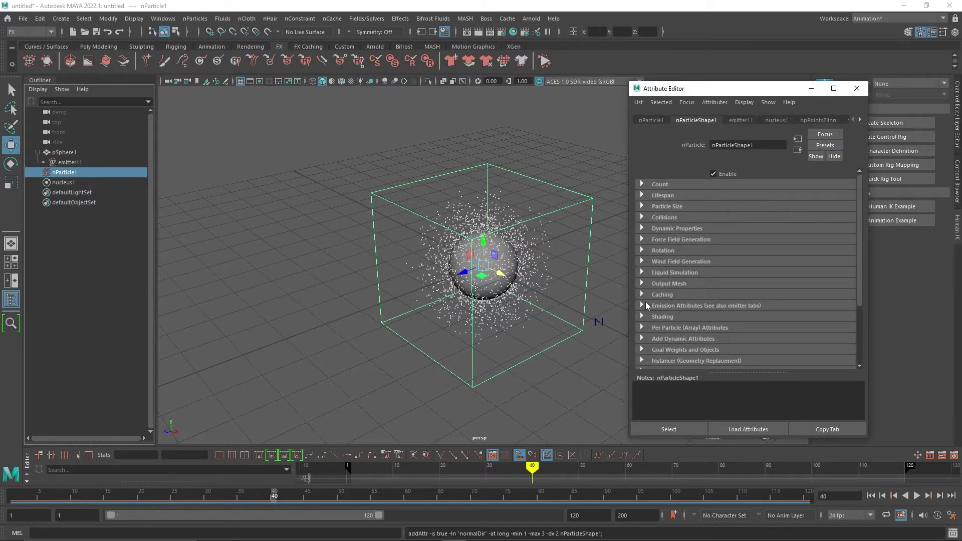
pyautogui.scroll(-3, 645, 302)
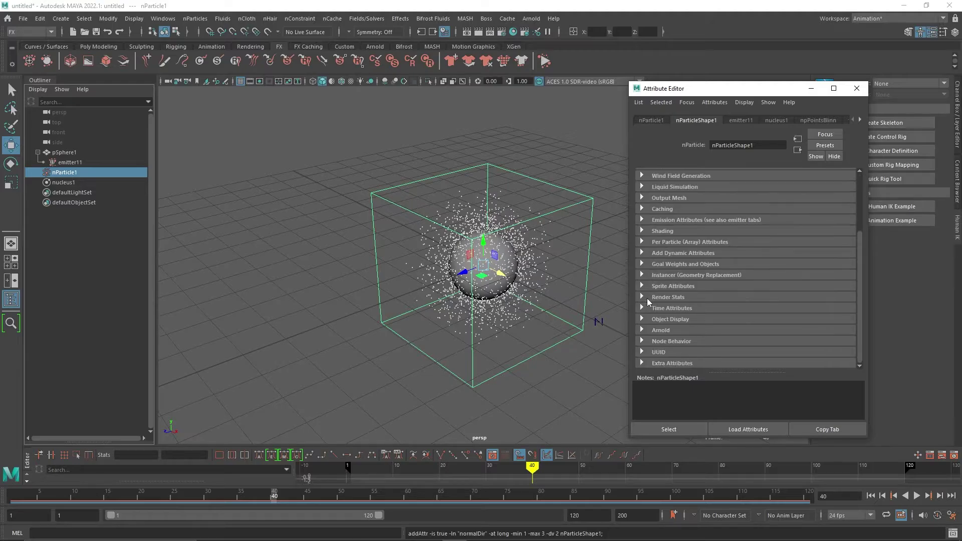
pyautogui.scroll(3, 647, 298)
pyautogui.scroll(-3, 648, 302)
pyautogui.click(643, 231)
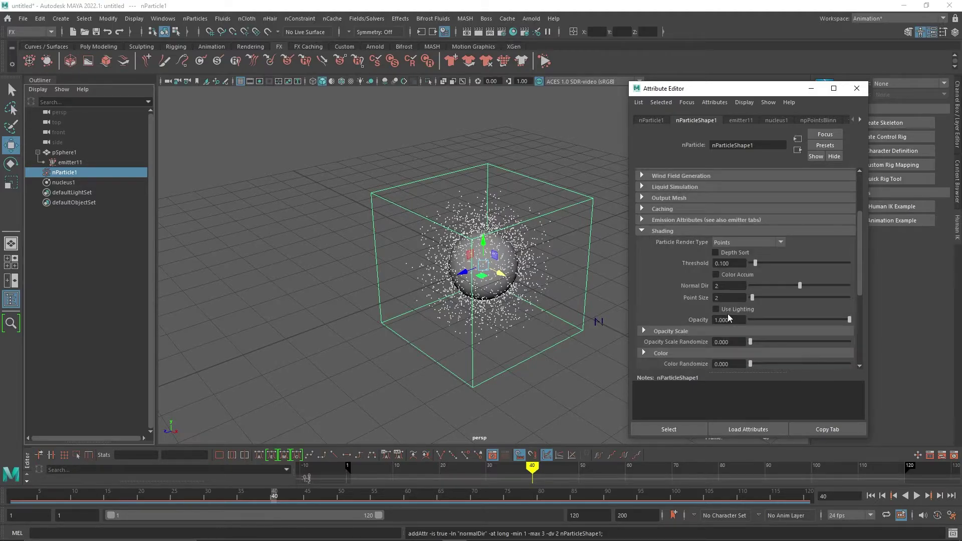
pyautogui.scroll(-3, 684, 266)
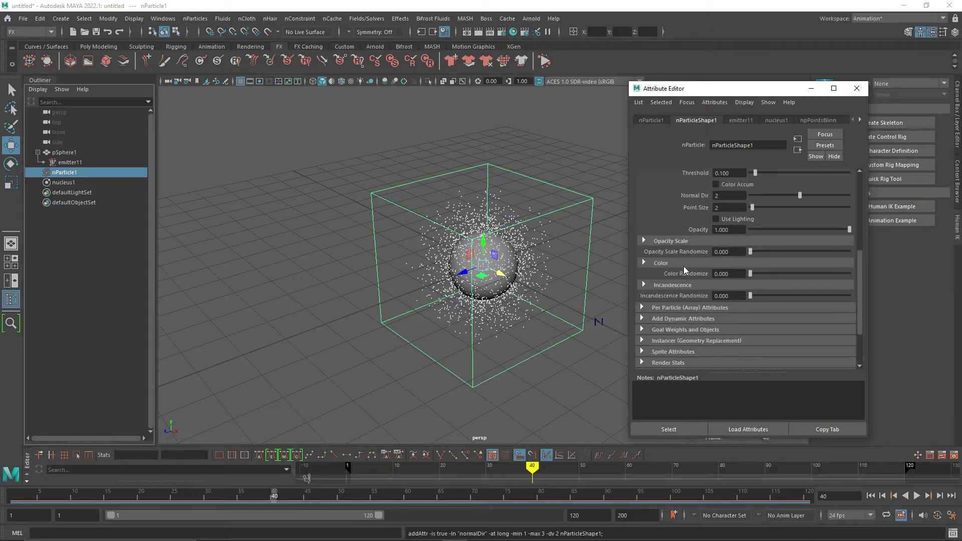
pyautogui.click(684, 265)
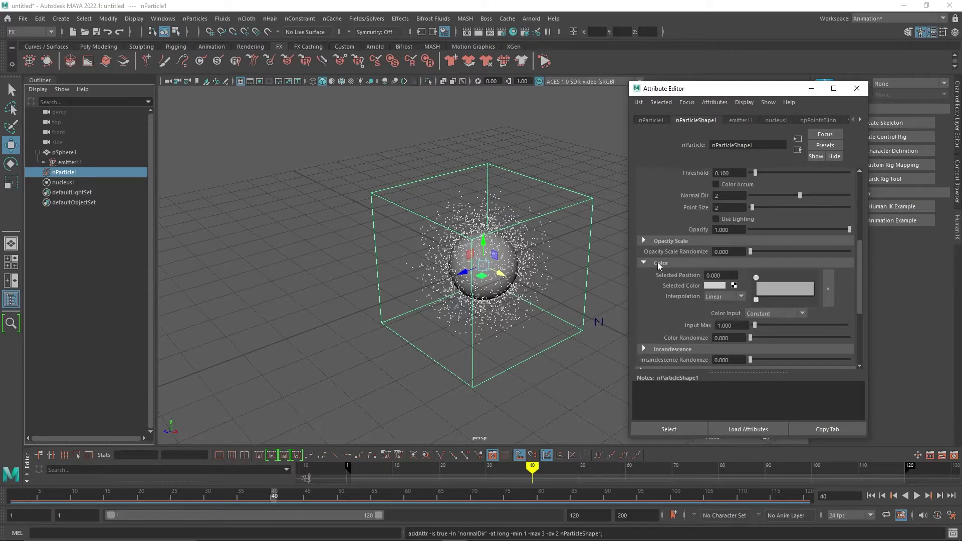
pyautogui.click(715, 285)
pyautogui.click(724, 258)
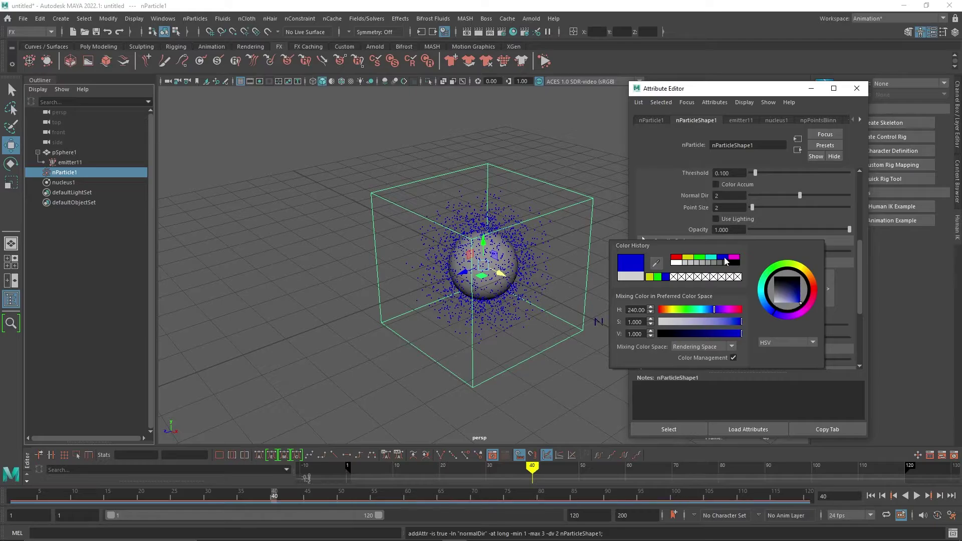
pyautogui.click(802, 399)
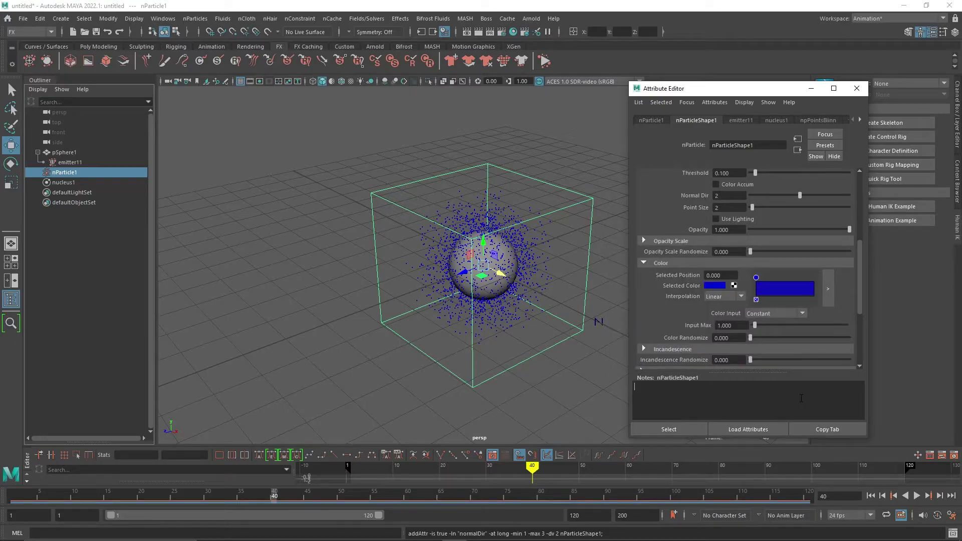
# - Add a green color point at position 0.4 on the nParticle's color ramp
pyautogui.click(780, 285)
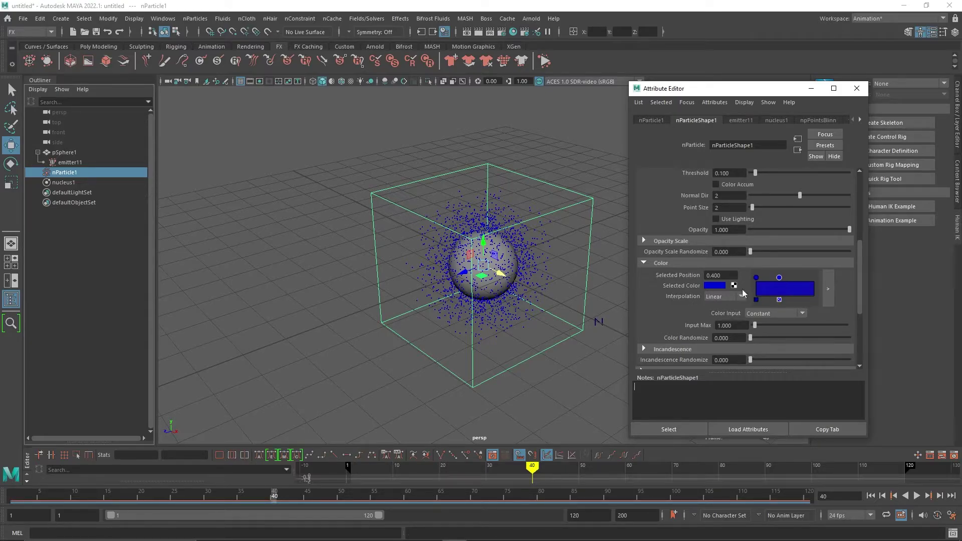
pyautogui.click(709, 286)
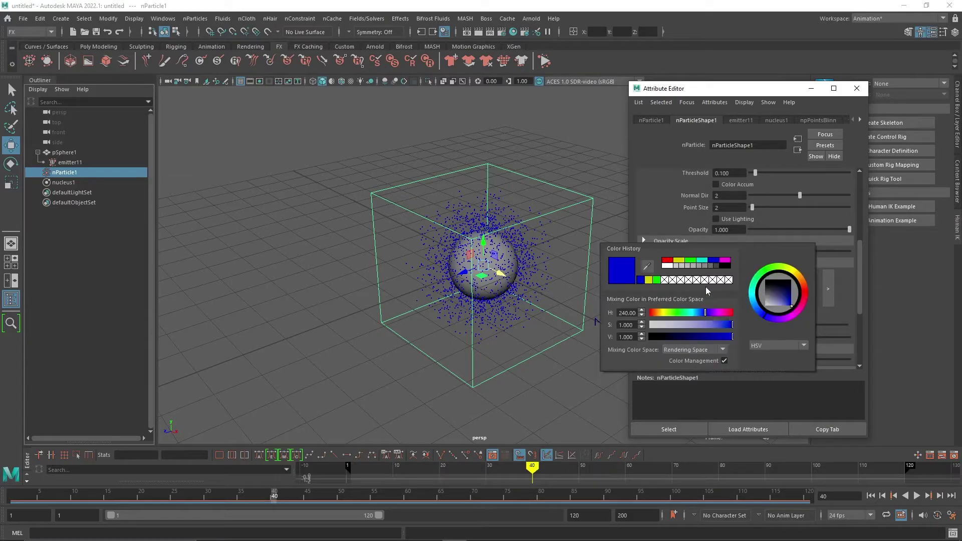
pyautogui.click(767, 276)
pyautogui.click(806, 392)
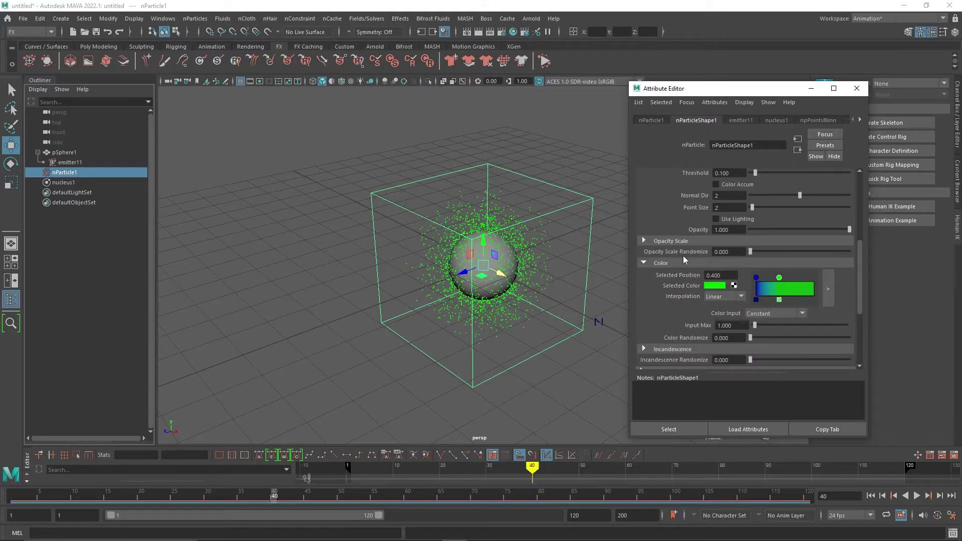
# - Add a yellow color point at about position 0.748 on the particle color ramp and inspect the particles up close
pyautogui.click(800, 283)
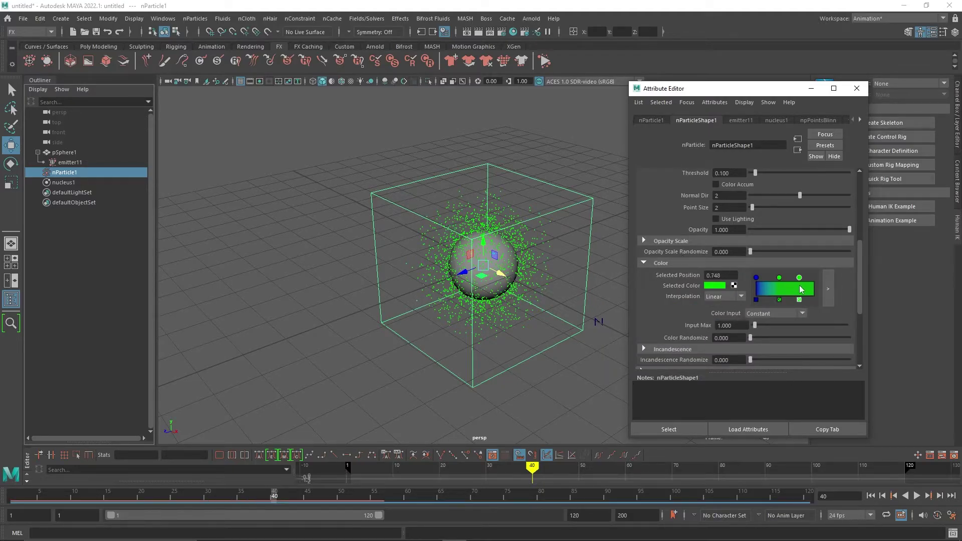
pyautogui.click(717, 286)
pyautogui.click(685, 257)
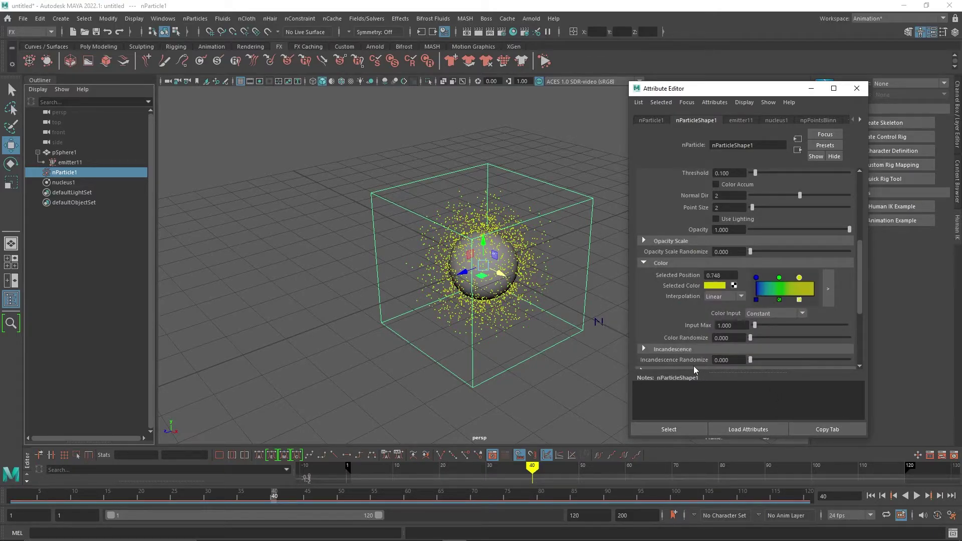
pyautogui.scroll(5, 594, 314)
pyautogui.scroll(-2, 585, 311)
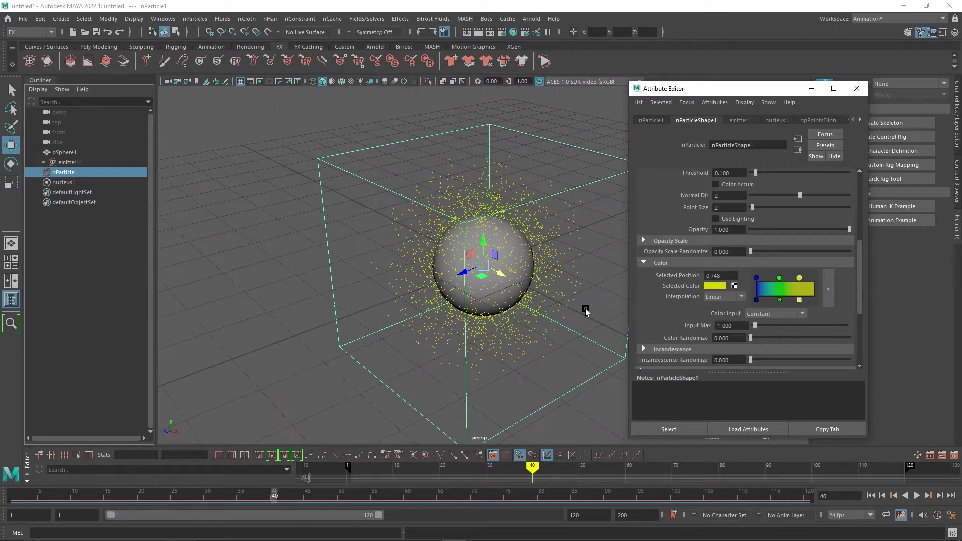
pyautogui.scroll(-3, 585, 311)
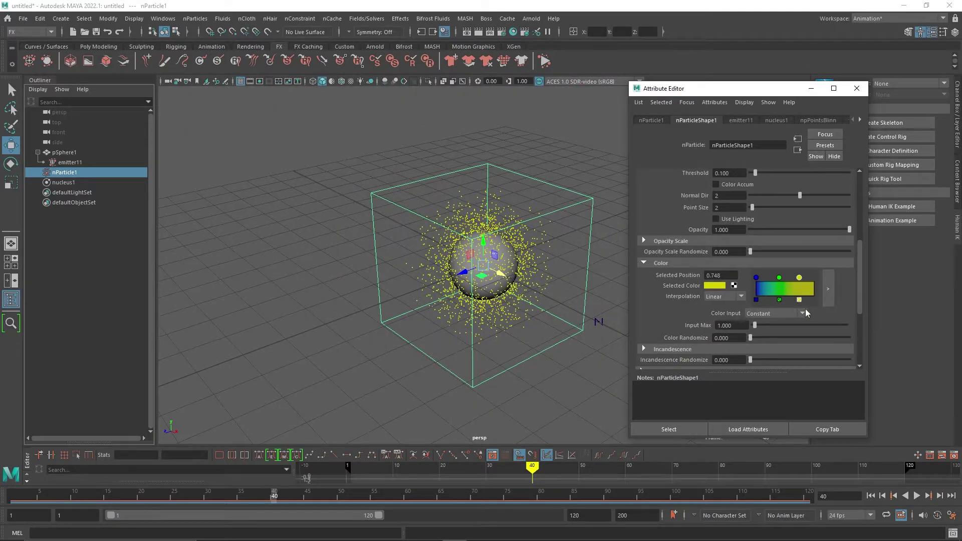
# - Set the particle color input to Age and inspect the particle colors around the sphere
pyautogui.click(757, 315)
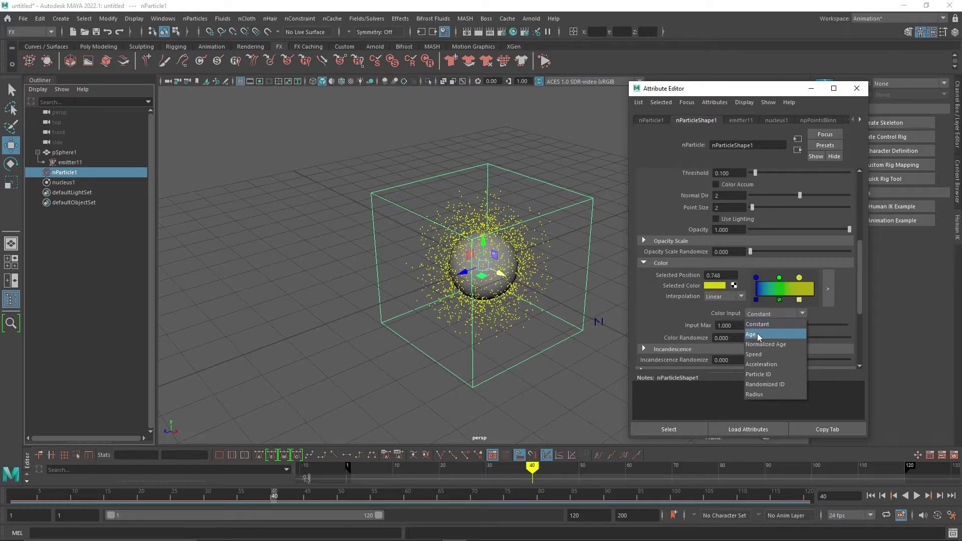
pyautogui.click(758, 337)
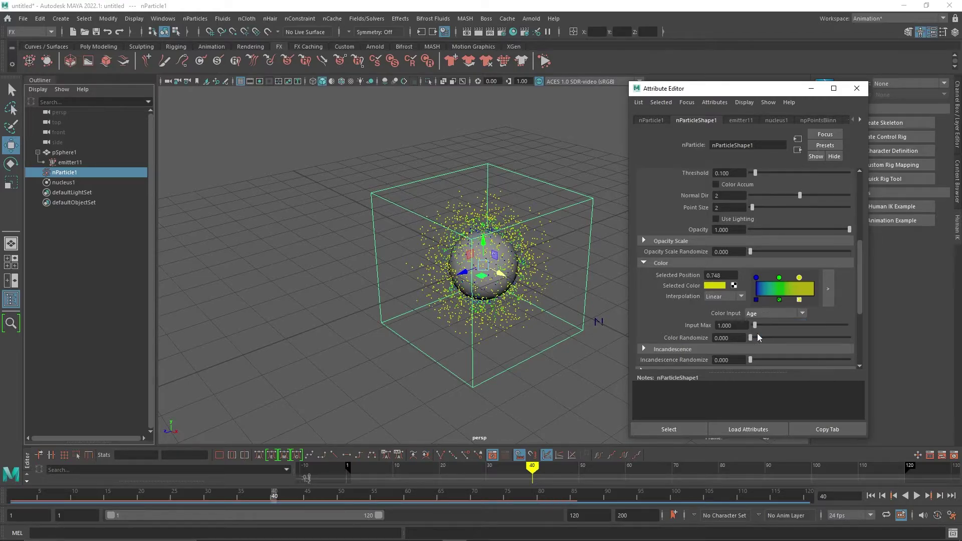
pyautogui.scroll(3, 551, 388)
pyautogui.scroll(4, 517, 384)
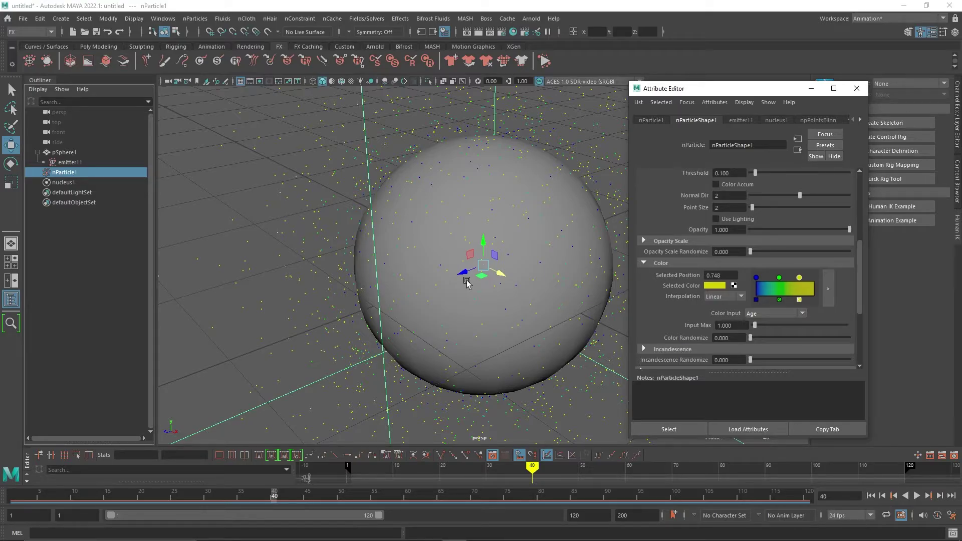
pyautogui.scroll(-6, 467, 282)
pyautogui.scroll(1, 467, 282)
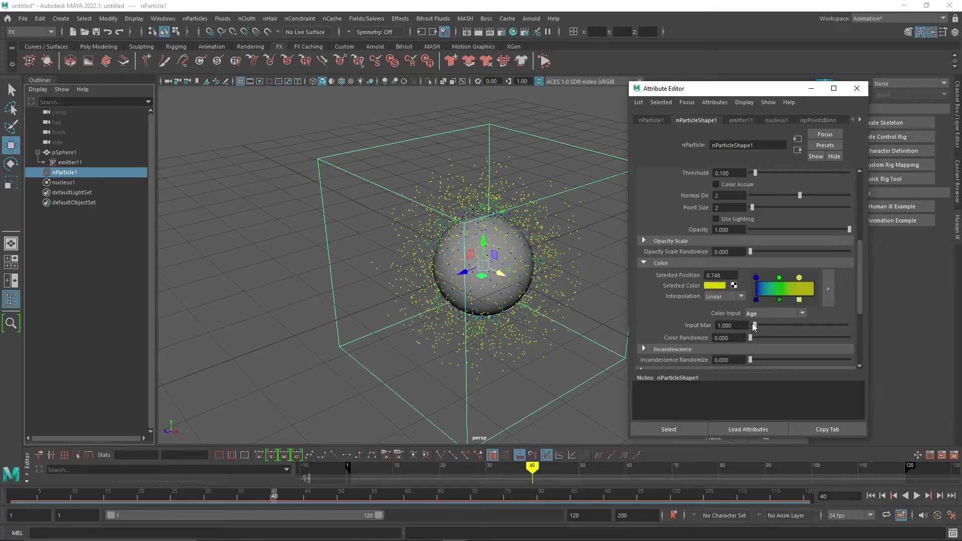
# - Move the yellow ramp point to the ramp's end and the green one to about 0.487, and play the simulation
pyautogui.moveTo(800, 278)
pyautogui.mouseDown()
pyautogui.moveTo(813, 278)
pyautogui.moveTo(786, 282)
pyautogui.mouseUp()
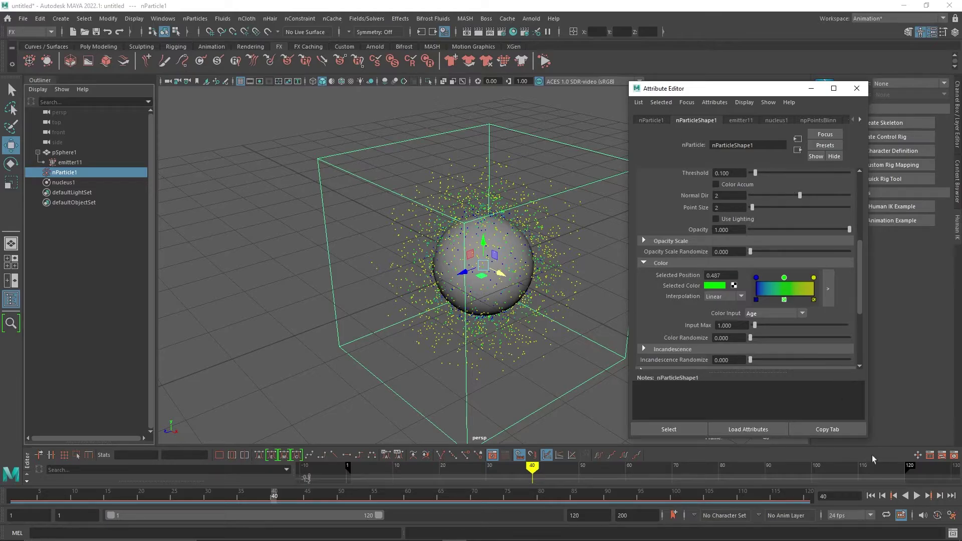
pyautogui.click(894, 496)
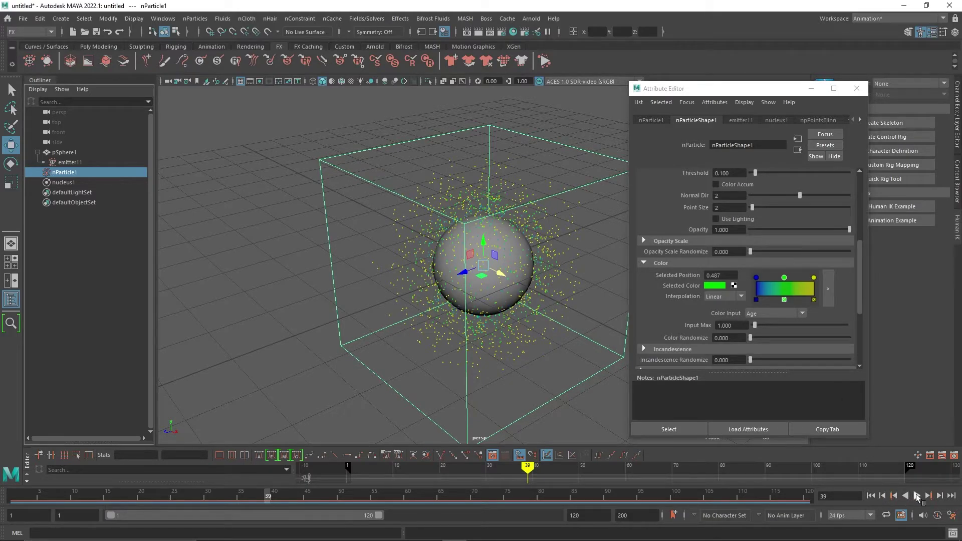
pyautogui.click(917, 496)
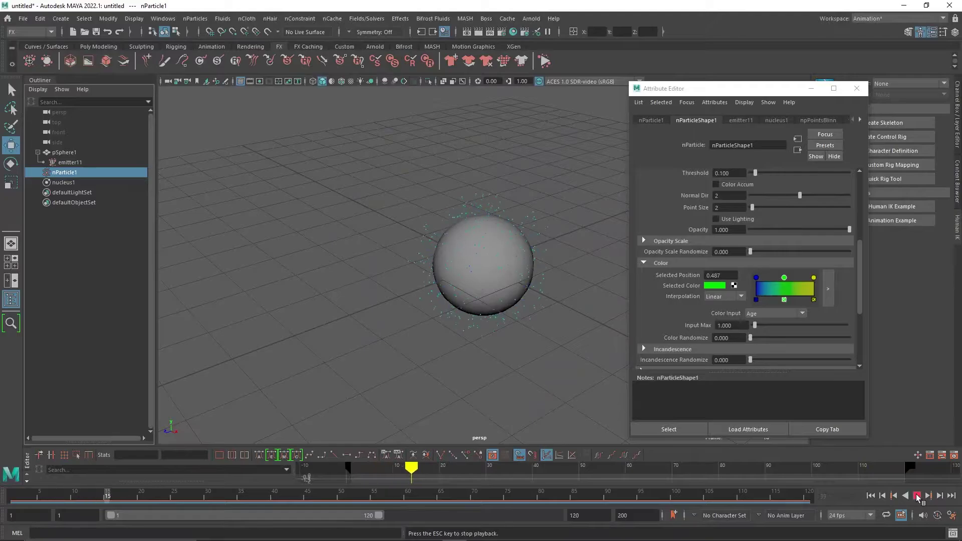
pyautogui.click(917, 496)
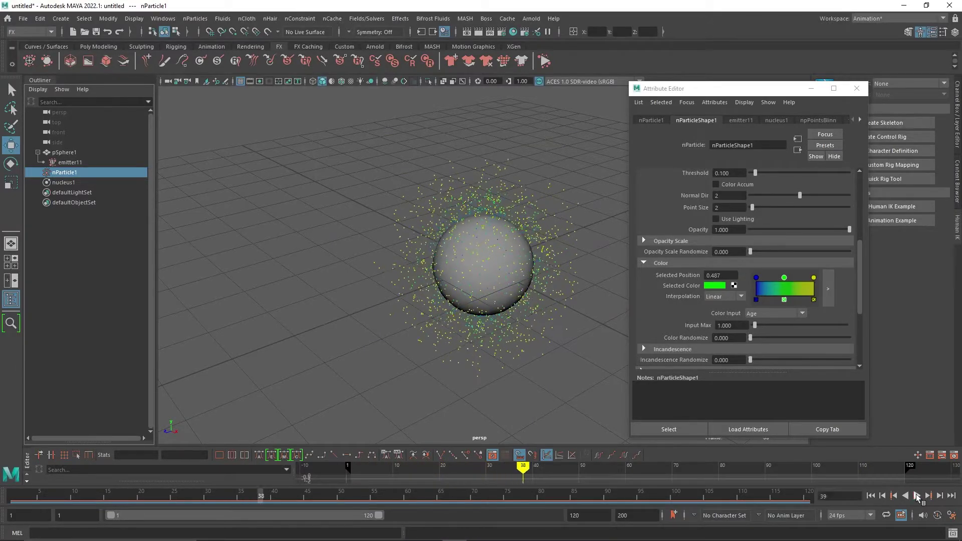
pyautogui.click(917, 496)
pyautogui.click(917, 497)
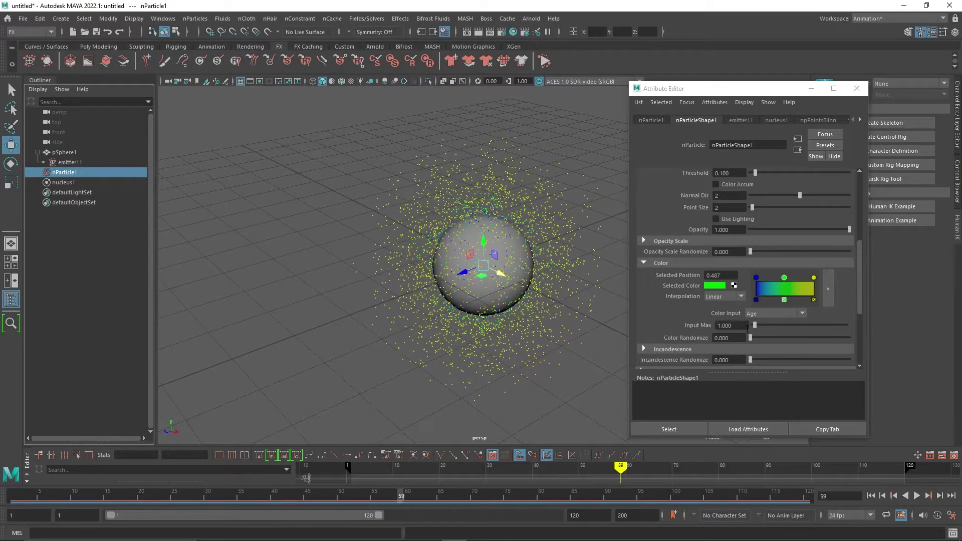
# - Raise the color ramp's Input Max to about 4.62, playing the simulation to check the color change by age
pyautogui.moveTo(756, 326)
pyautogui.mouseDown()
pyautogui.moveTo(838, 333)
pyautogui.moveTo(771, 334)
pyautogui.mouseUp()
pyautogui.click(917, 496)
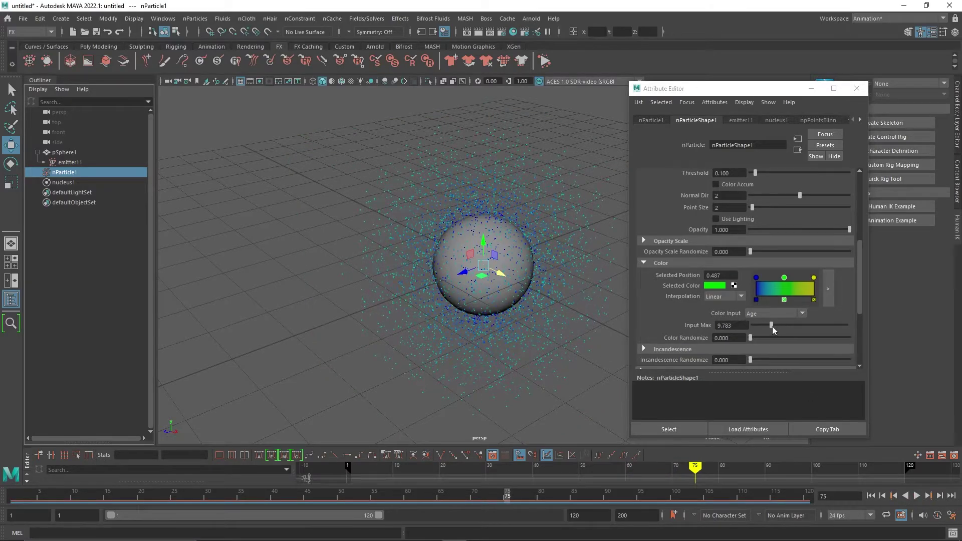
pyautogui.moveTo(771, 326); pyautogui.dragTo(762, 327)
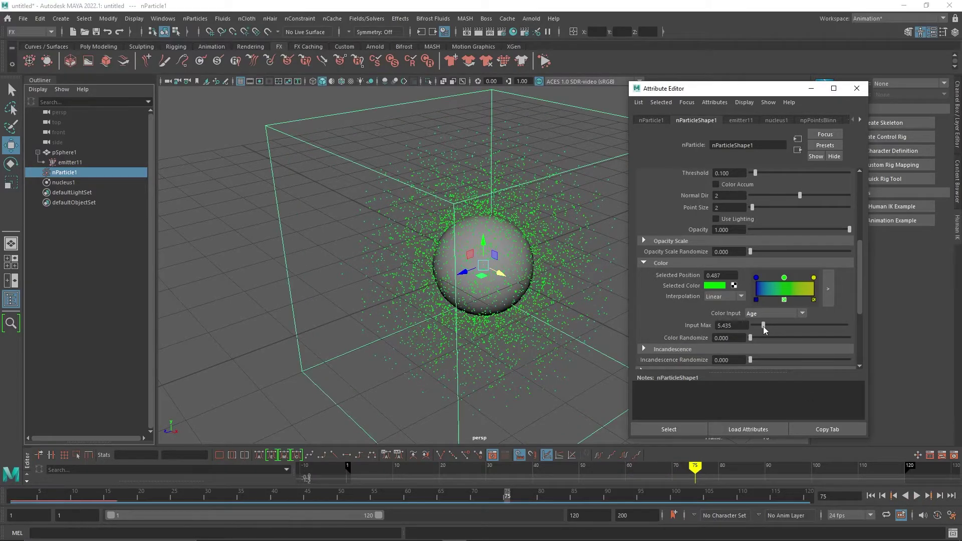
pyautogui.click(917, 497)
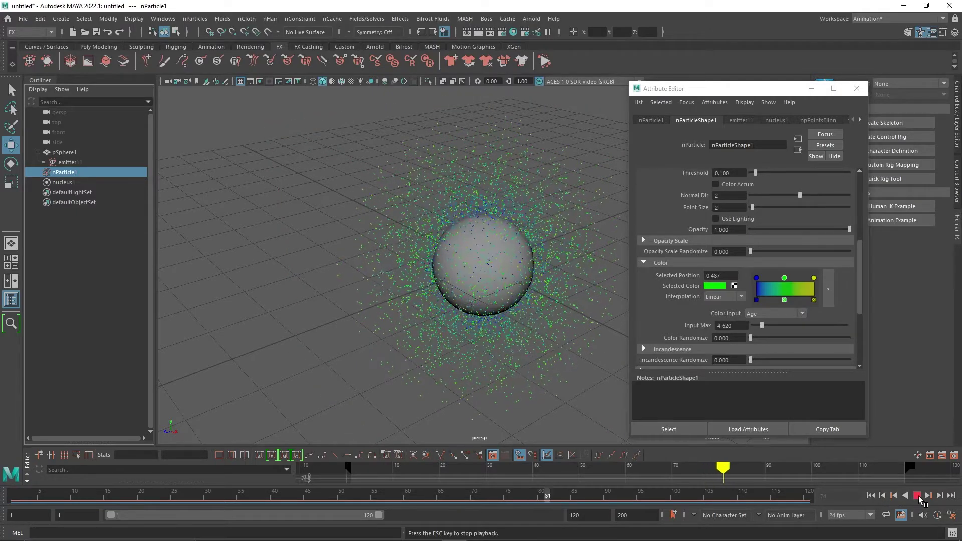
pyautogui.click(917, 496)
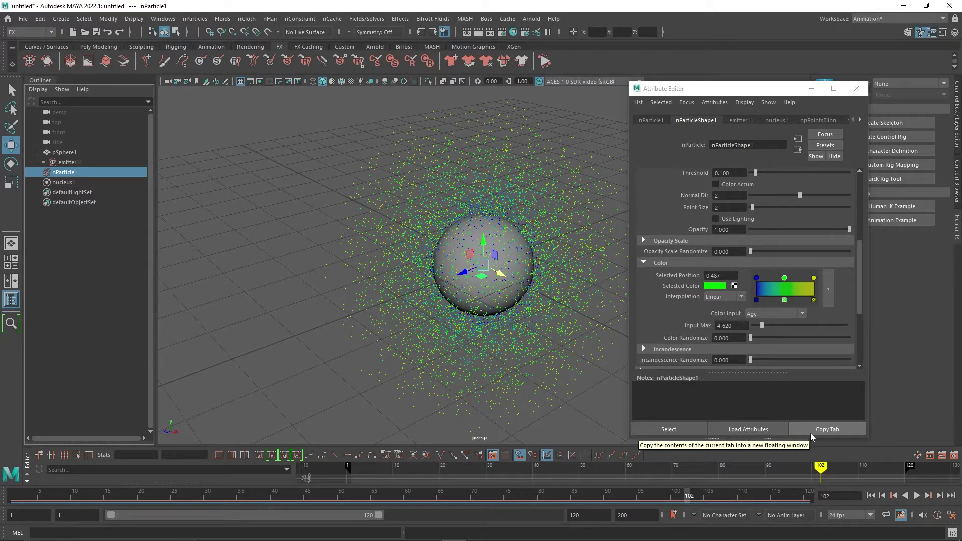
# - Collapse the color, incandescence and shading attribute sections of the nParticle shape
pyautogui.click(644, 262)
pyautogui.click(641, 286)
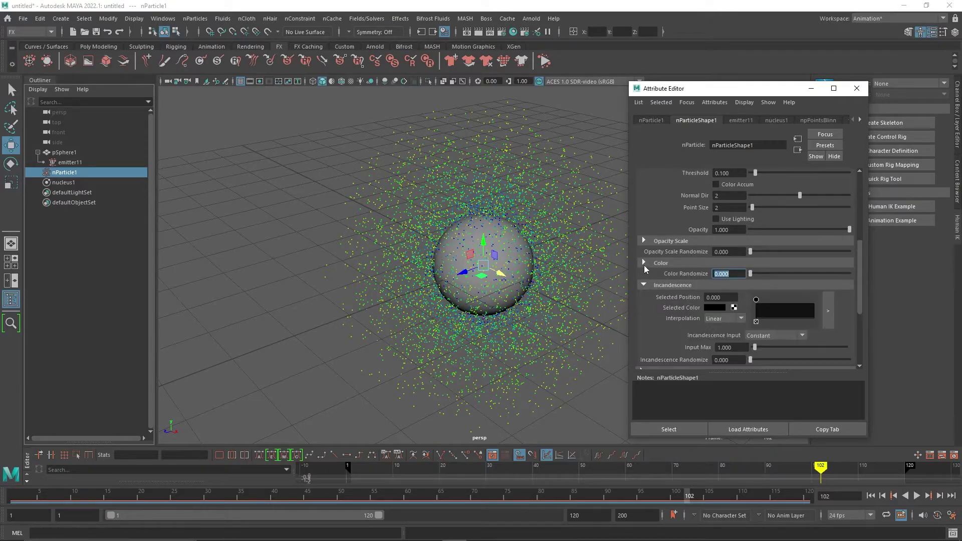
pyautogui.click(644, 285)
pyautogui.scroll(3, 652, 239)
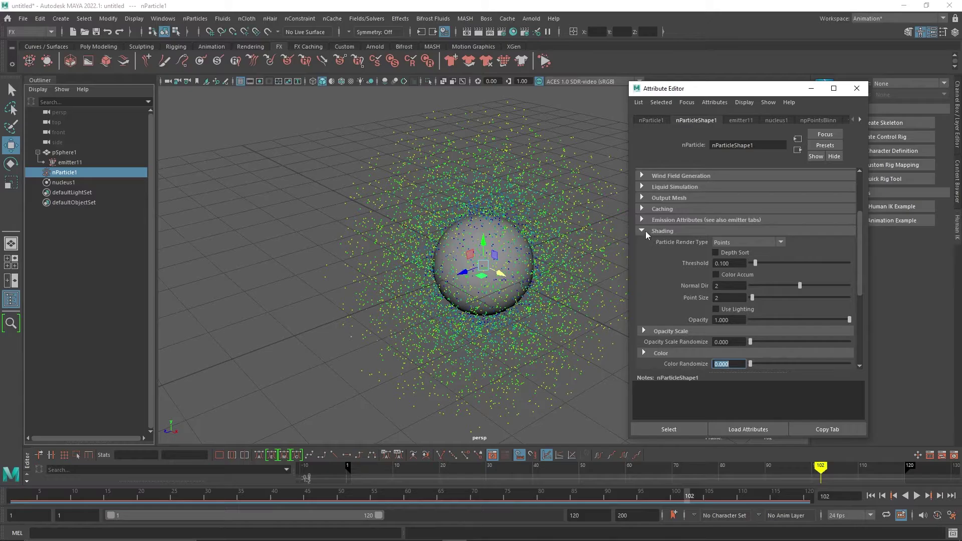
pyautogui.click(642, 230)
pyautogui.scroll(3, 667, 241)
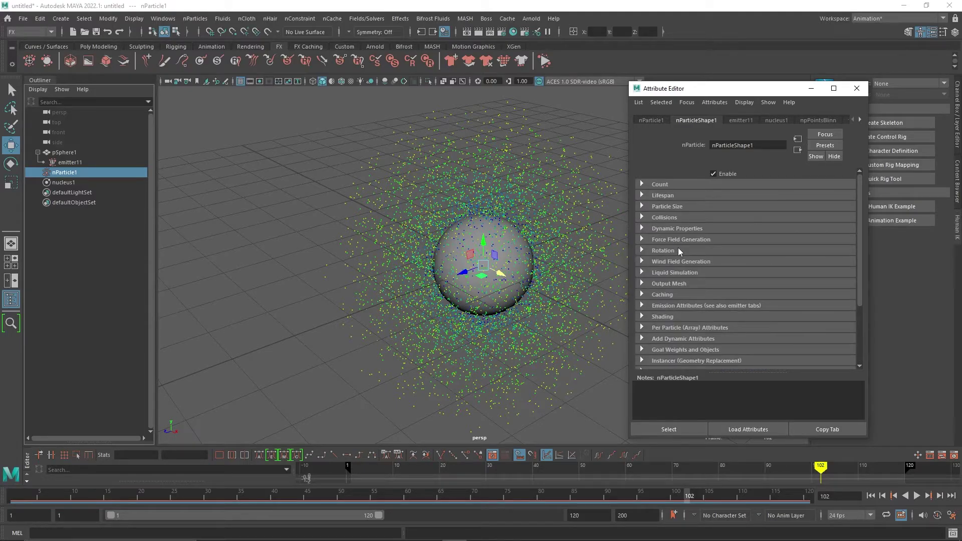
# - Expand the count and lifespan attributes, set the lifespan mode to Constant, and play the simulation from the start
pyautogui.click(642, 184)
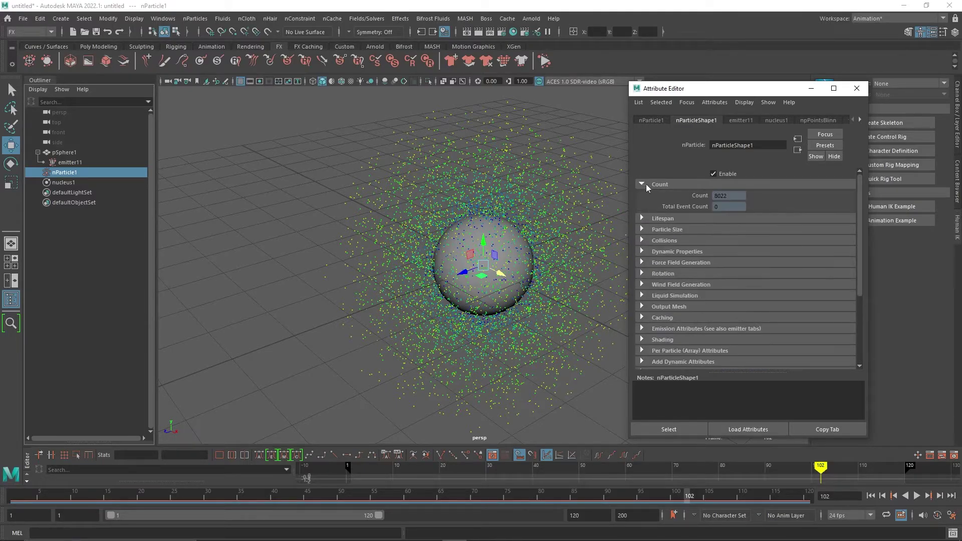
pyautogui.click(648, 217)
pyautogui.click(733, 228)
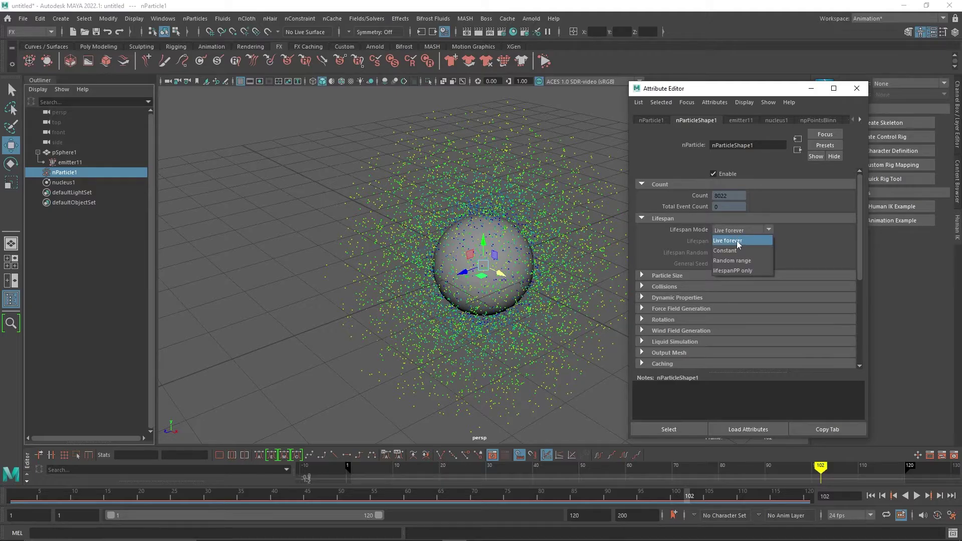
pyautogui.click(738, 249)
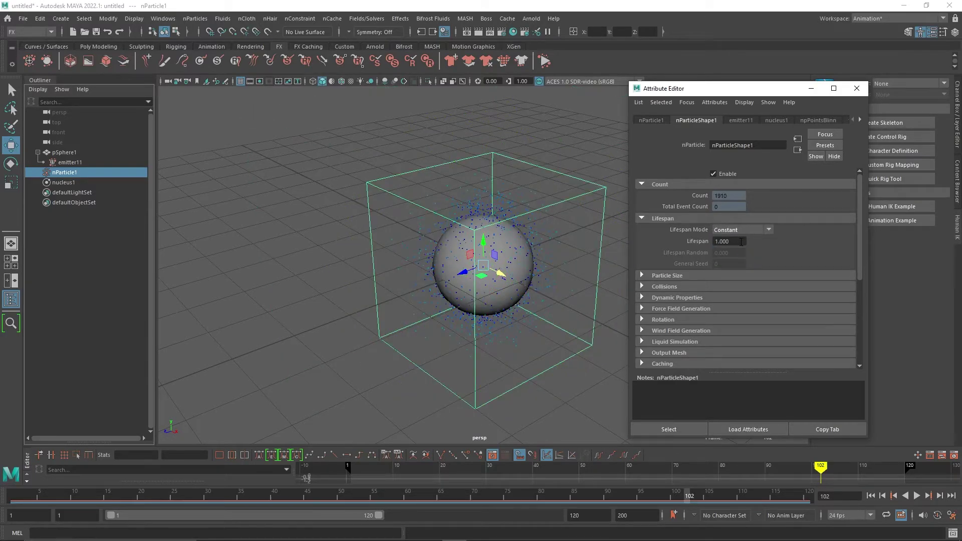
pyautogui.click(871, 496)
pyautogui.click(917, 496)
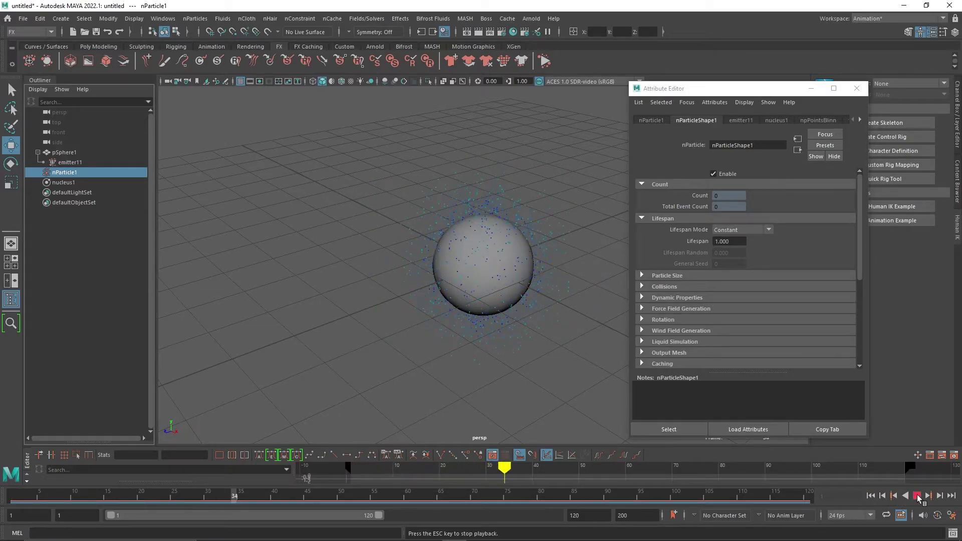
# - Set the particle lifespan to 2 and replay the simulation from the first frame
pyautogui.moveTo(729, 242); pyautogui.dragTo(692, 244)
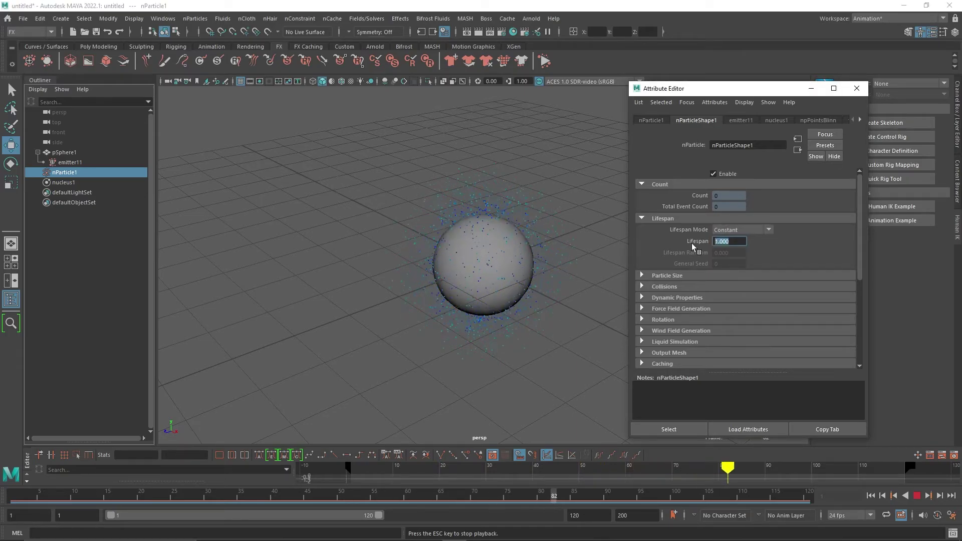
pyautogui.write('2')
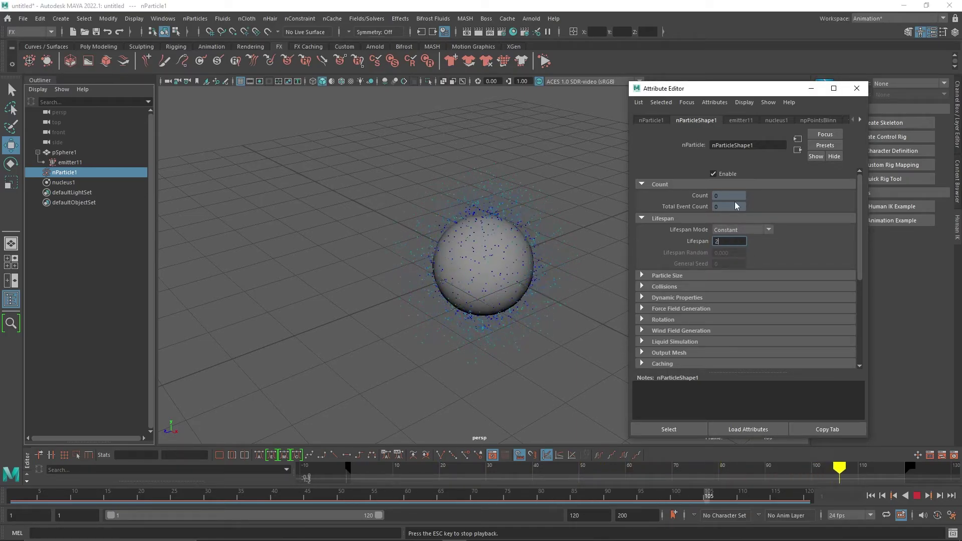
pyautogui.press('Return')
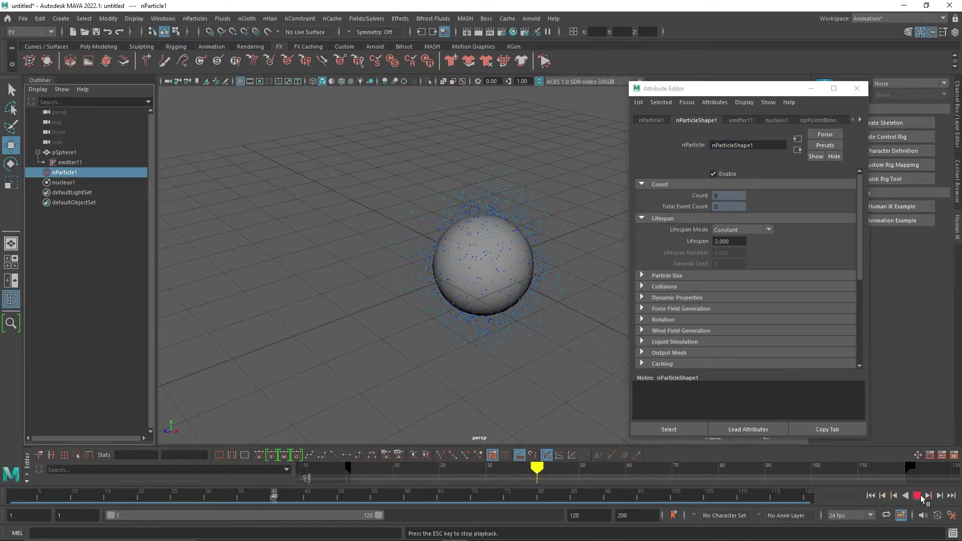
pyautogui.click(917, 496)
pyautogui.click(872, 495)
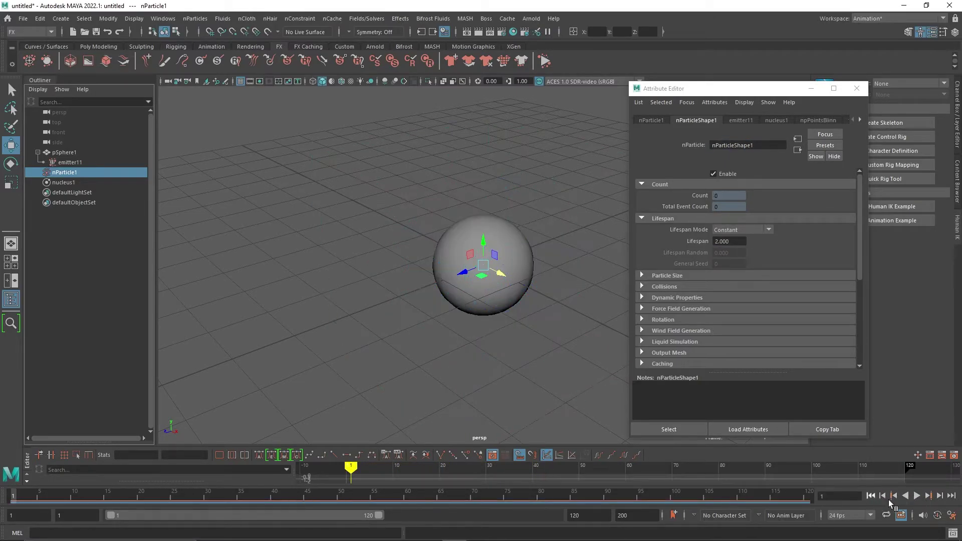
pyautogui.click(916, 496)
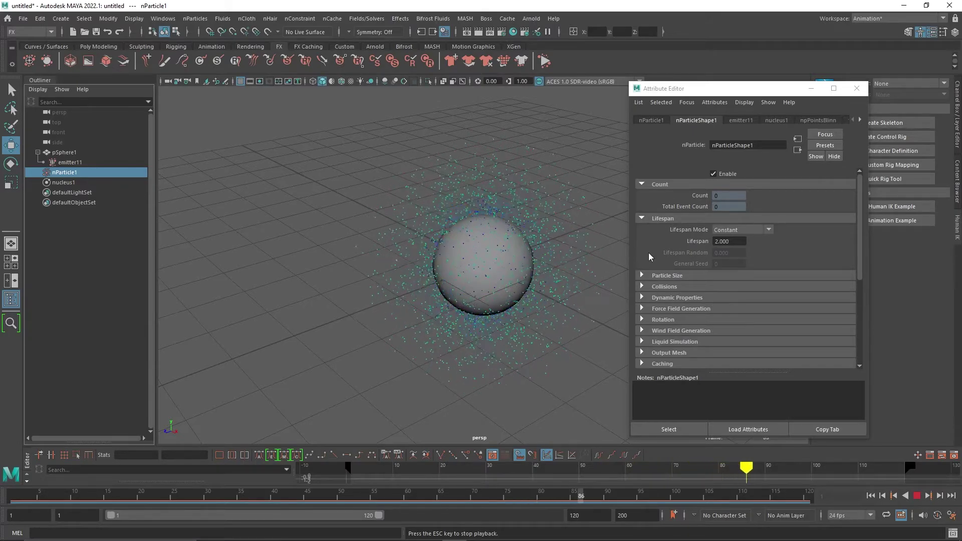
# - Set the particle lifespan to 3 and replay the simulation from the first frame
pyautogui.moveTo(732, 242); pyautogui.dragTo(712, 241)
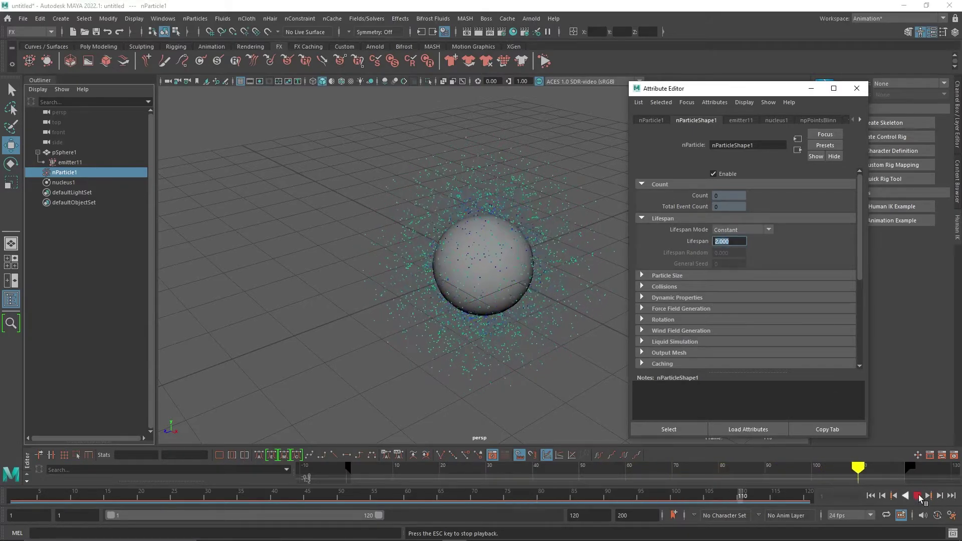
pyautogui.click(918, 496)
pyautogui.press('3')
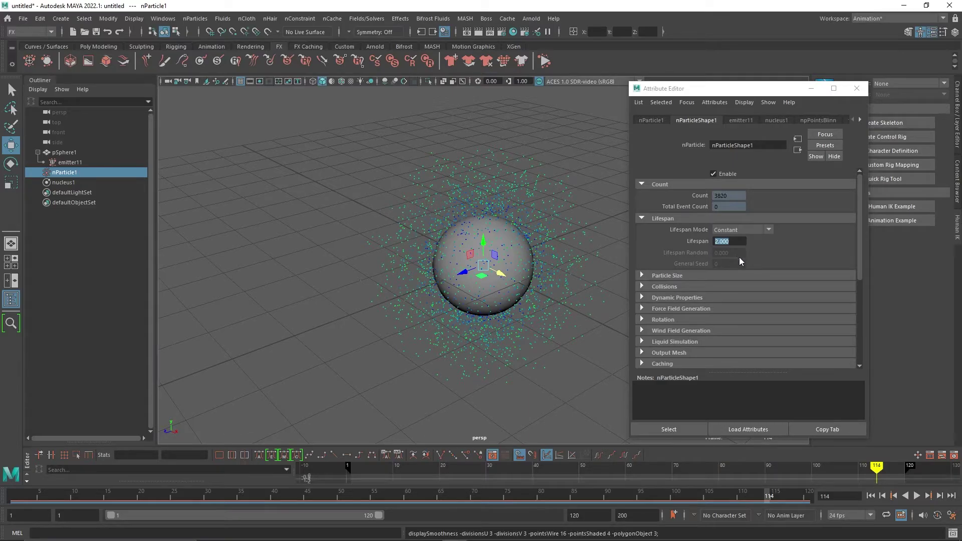
pyautogui.click(740, 237)
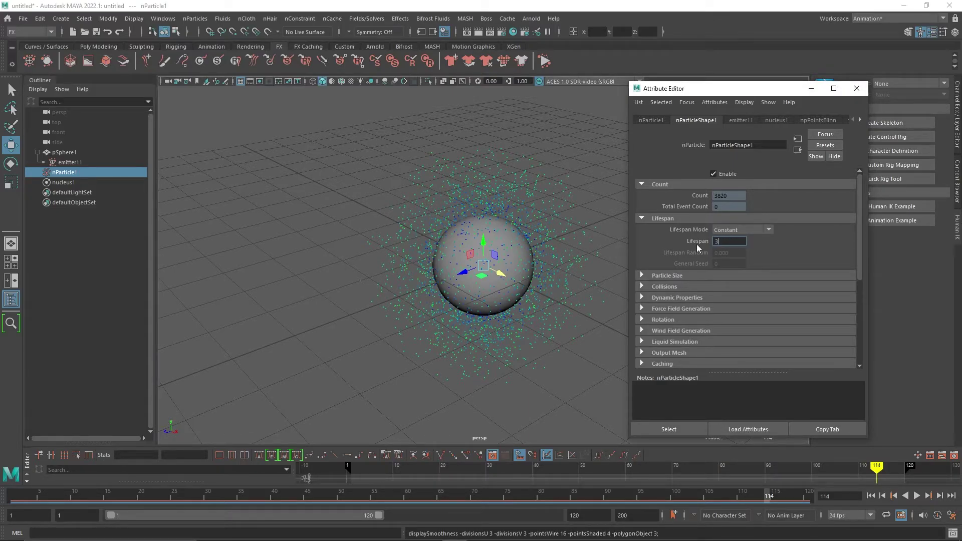
pyautogui.write('3')
pyautogui.press('Return')
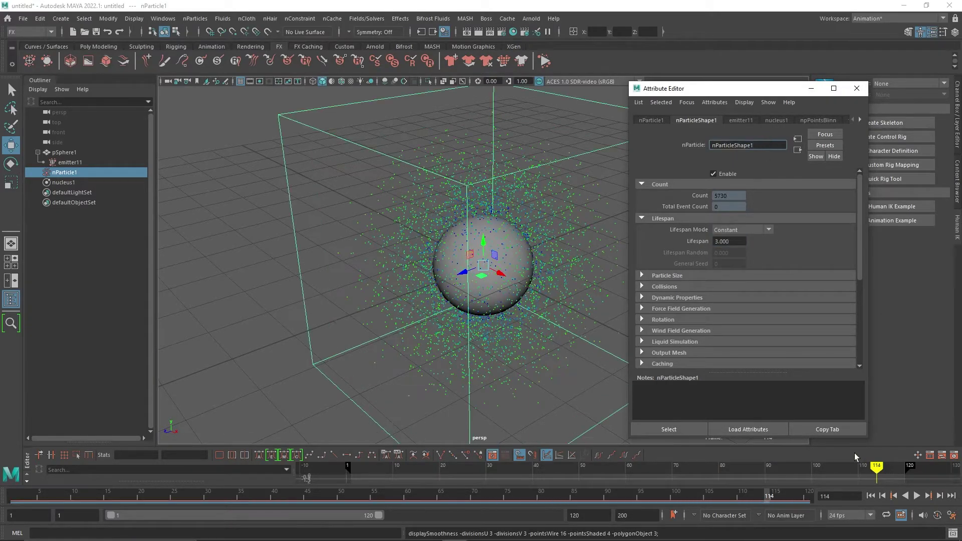
pyautogui.click(871, 496)
pyautogui.click(914, 496)
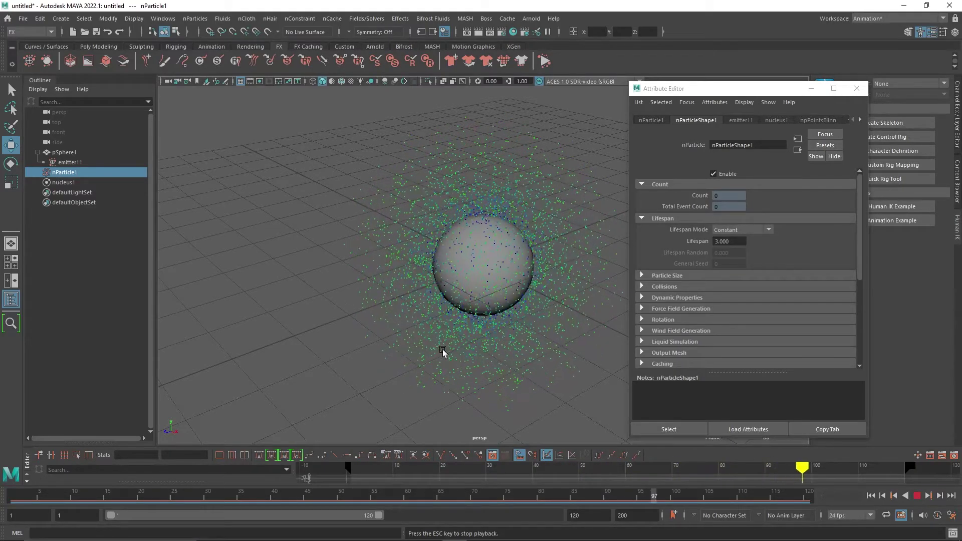
pyautogui.click(917, 496)
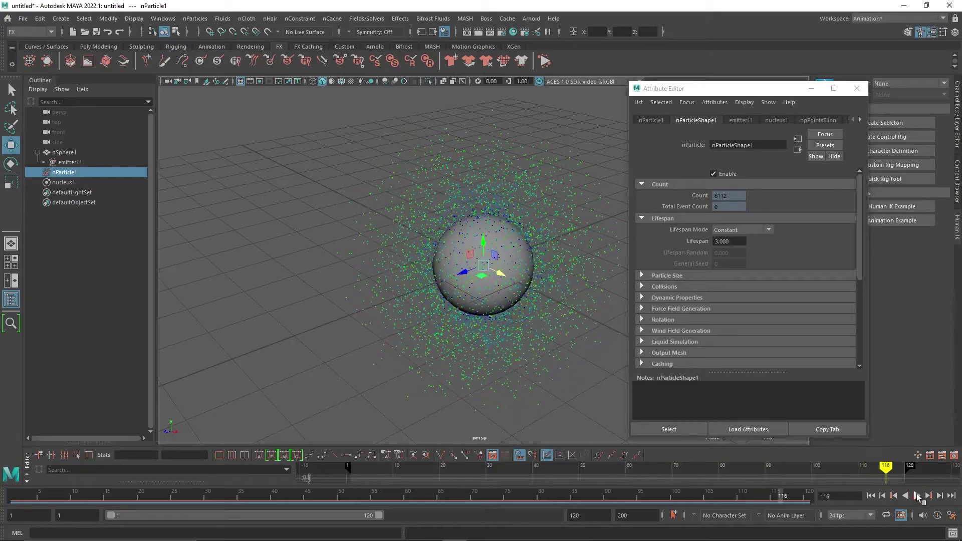
# - Collapse the count and lifespan sections, and look through the nParticle shape's particle size and collision attributes
pyautogui.click(641, 218)
pyautogui.click(642, 184)
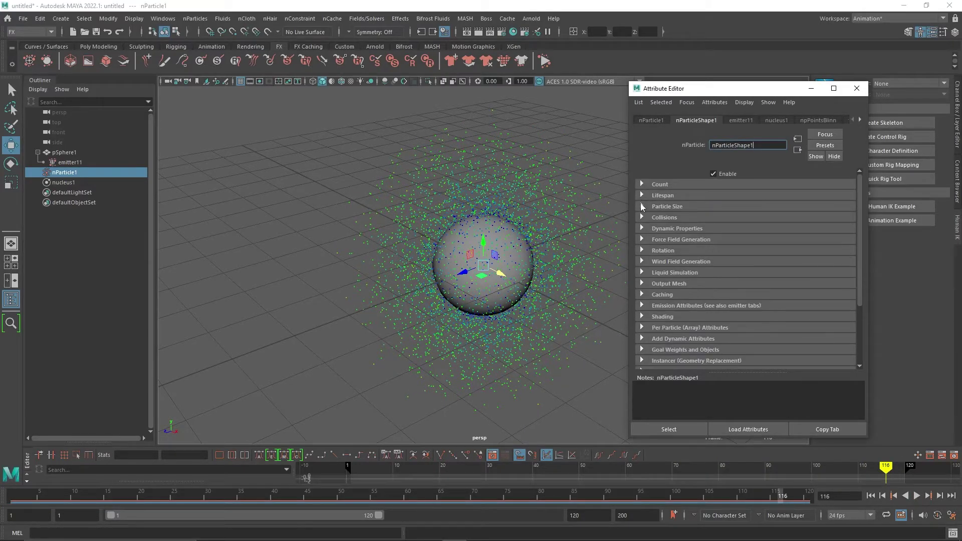
pyautogui.click(642, 206)
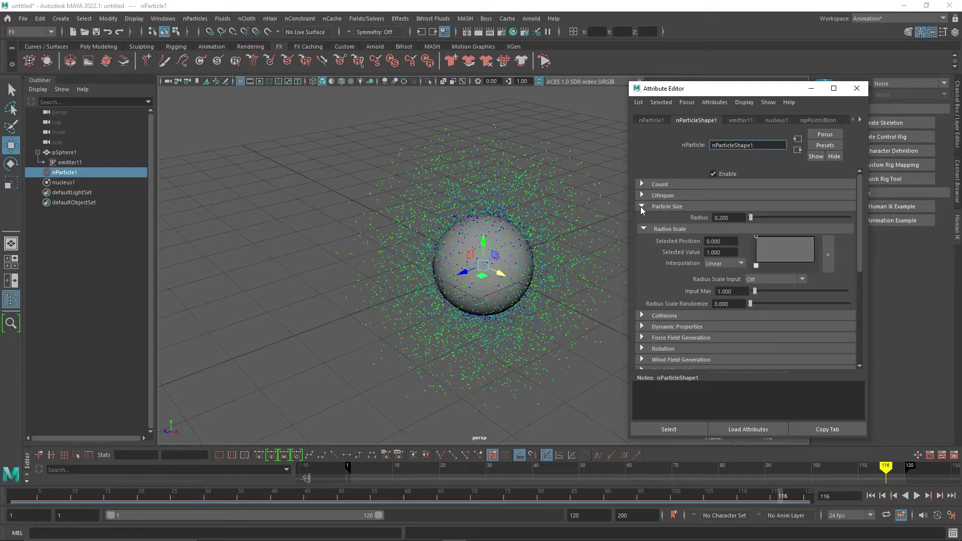
pyautogui.click(640, 207)
pyautogui.click(641, 218)
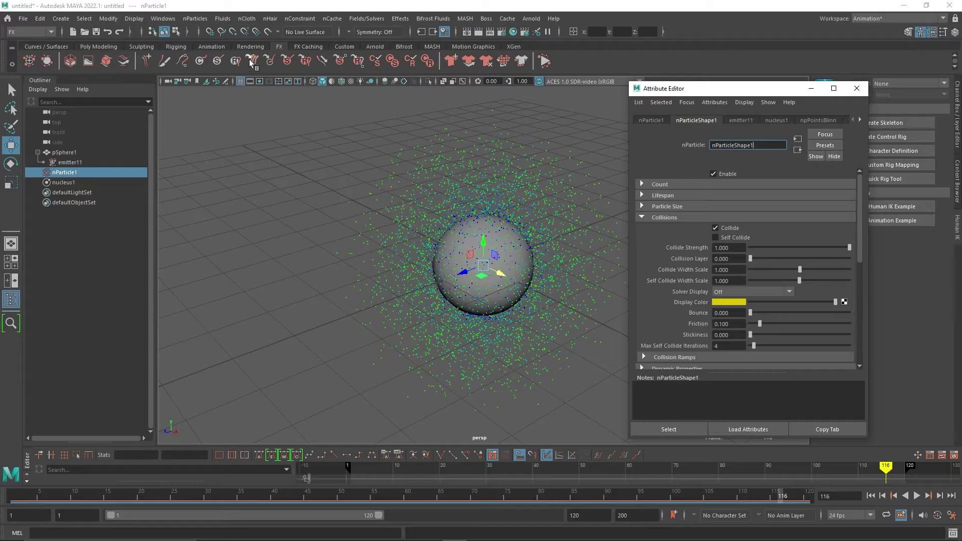
# - Create a polygon cube, move it beside the sphere, and make it a passive collider
pyautogui.click(94, 47)
pyautogui.click(52, 63)
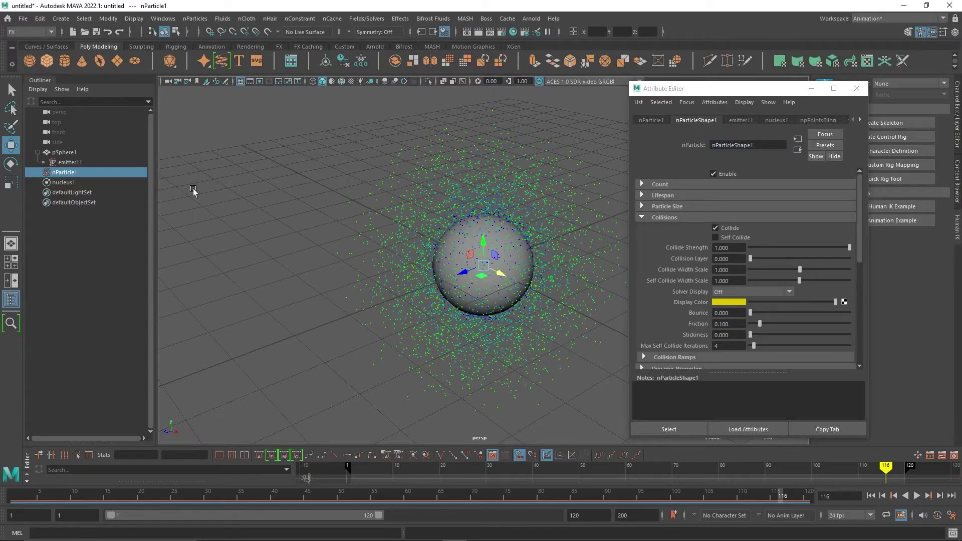
pyautogui.moveTo(470, 274); pyautogui.dragTo(357, 319)
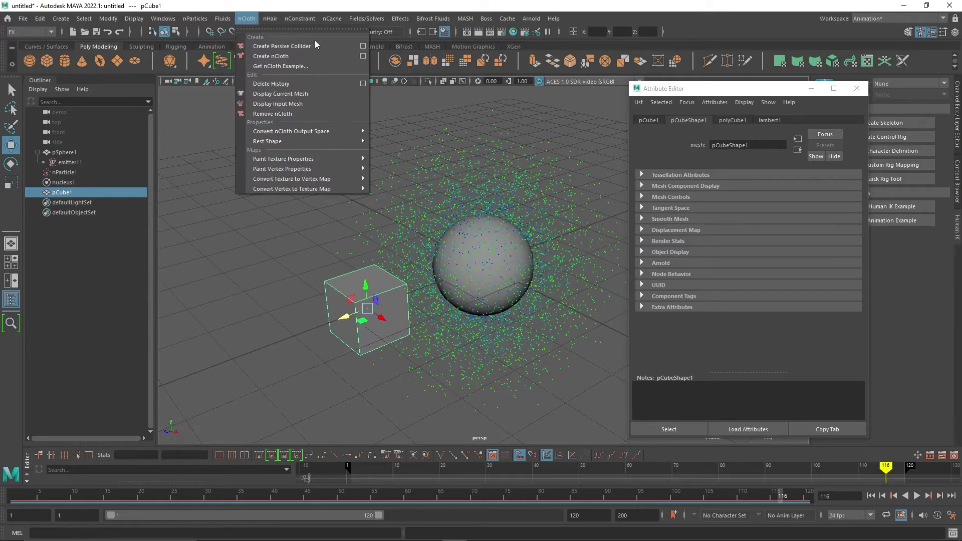
pyautogui.click(328, 46)
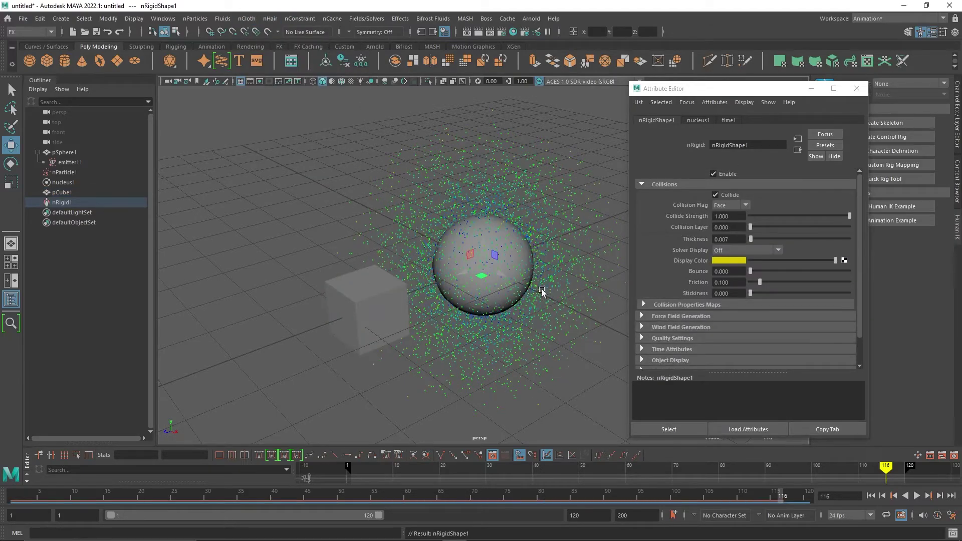
# - Play the simulation from the first frame to check how the particles meet the cube
pyautogui.keyDown('alt'); pyautogui.moveTo(542, 292); pyautogui.dragTo(517, 276); pyautogui.keyUp('alt')
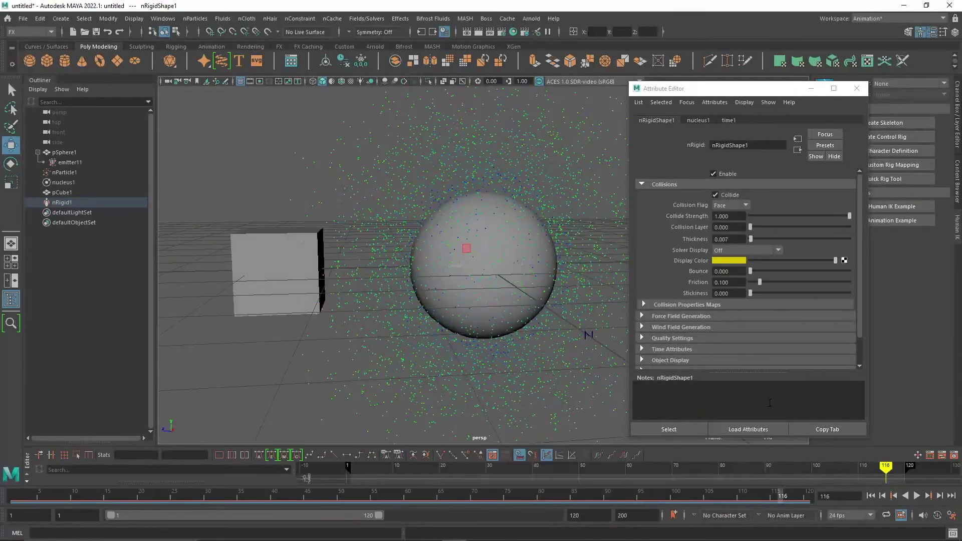
pyautogui.click(872, 496)
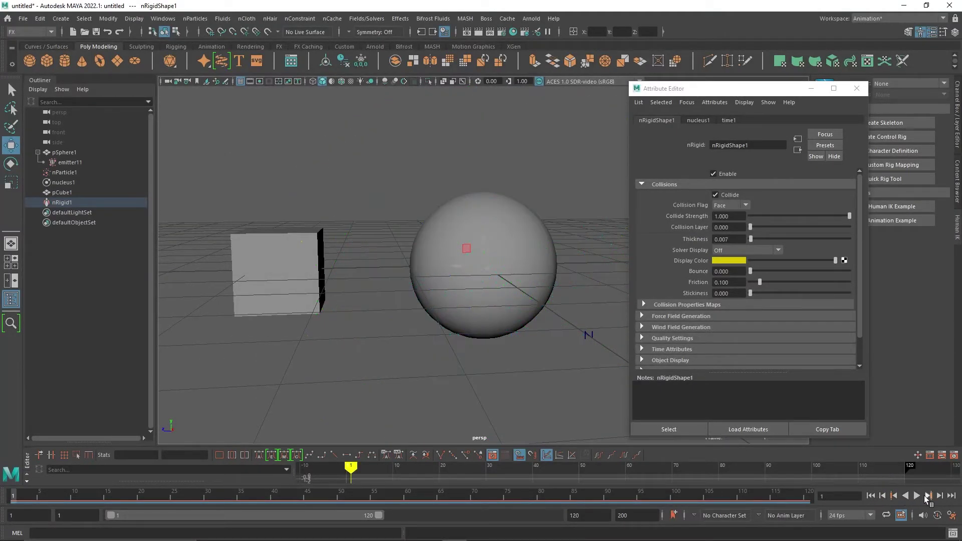
pyautogui.click(917, 496)
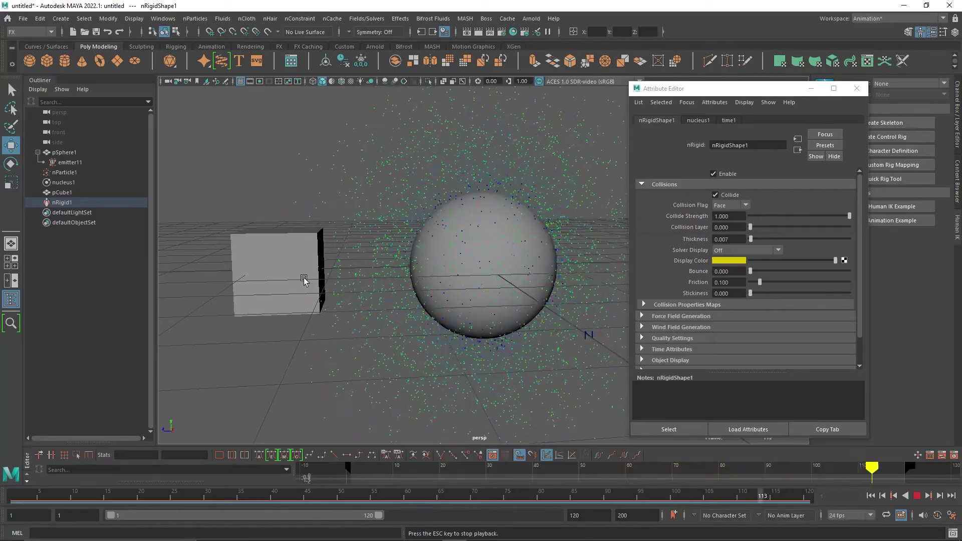
# - Lower the cube collider's Collide Strength to 0 and replay the simulation
pyautogui.moveTo(848, 216); pyautogui.dragTo(748, 217)
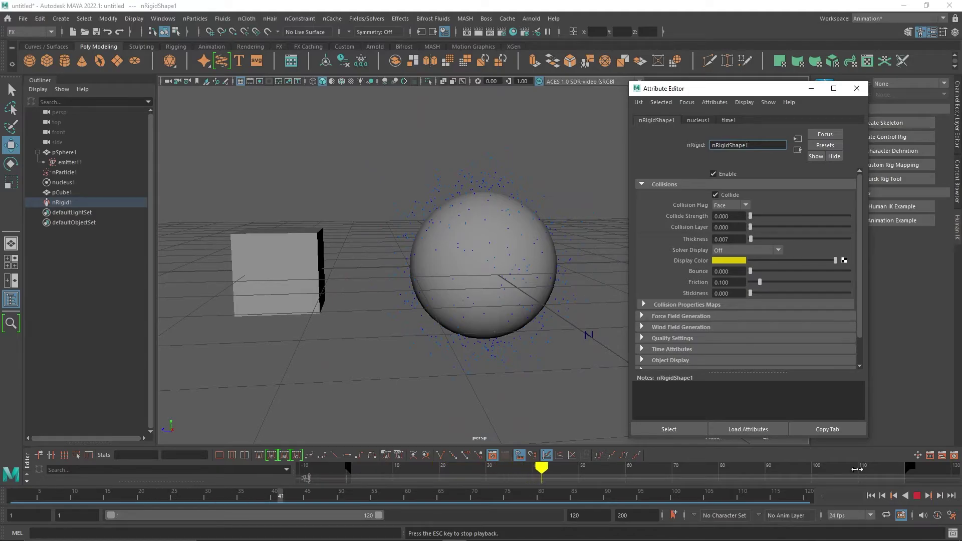
pyautogui.click(871, 495)
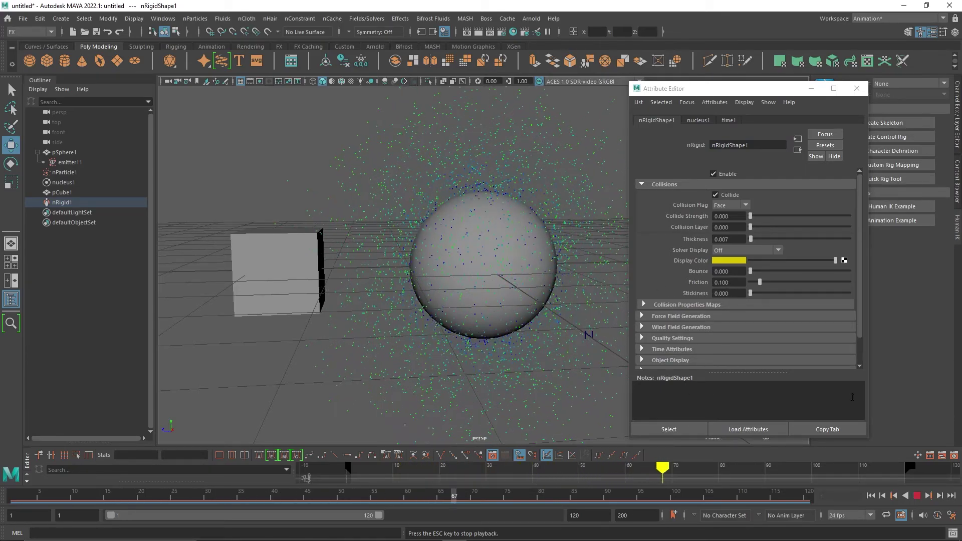
pyautogui.click(918, 498)
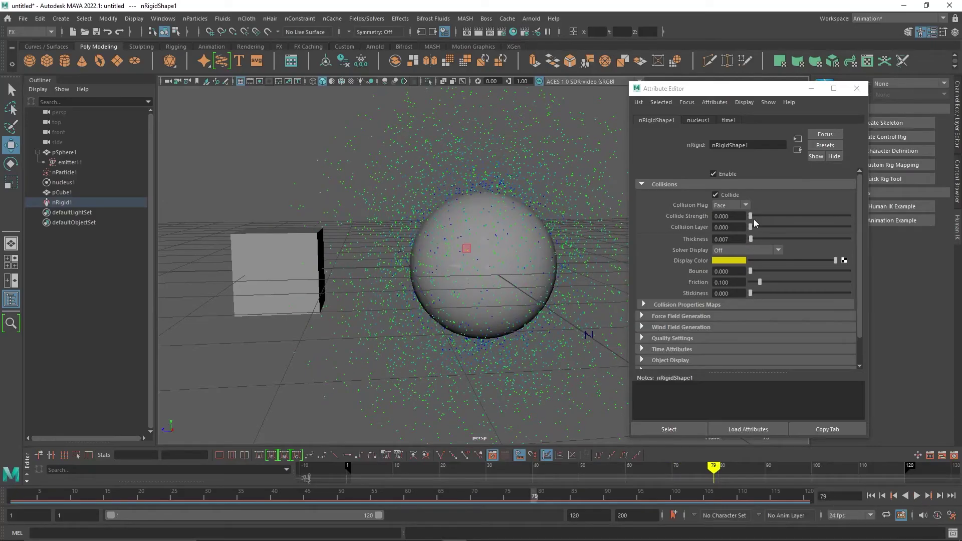
# - Set the cube collider's Collide Strength to 0.005 and Thickness to 0.031, and replay the simulation from the start
pyautogui.moveTo(750, 216); pyautogui.dragTo(752, 218)
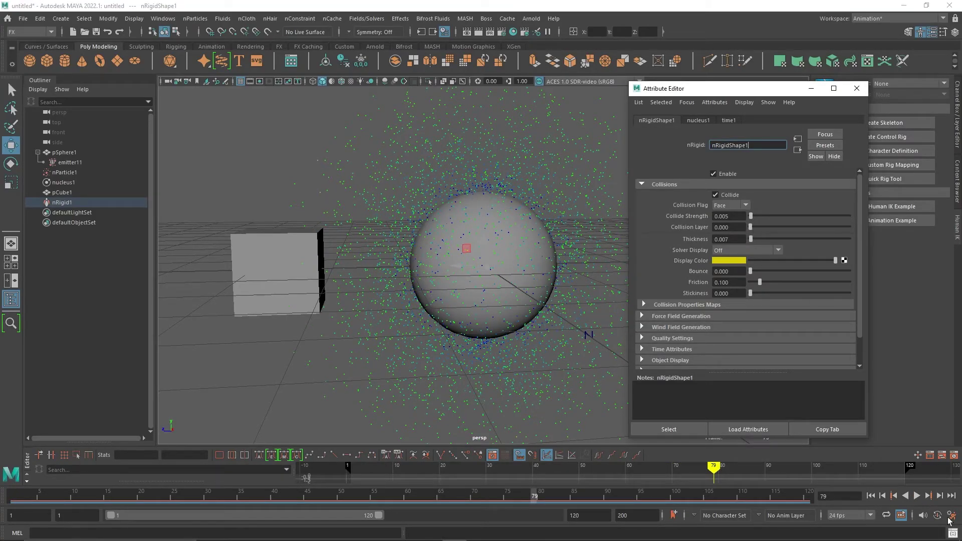
pyautogui.moveTo(754, 240); pyautogui.dragTo(755, 249)
pyautogui.click(871, 496)
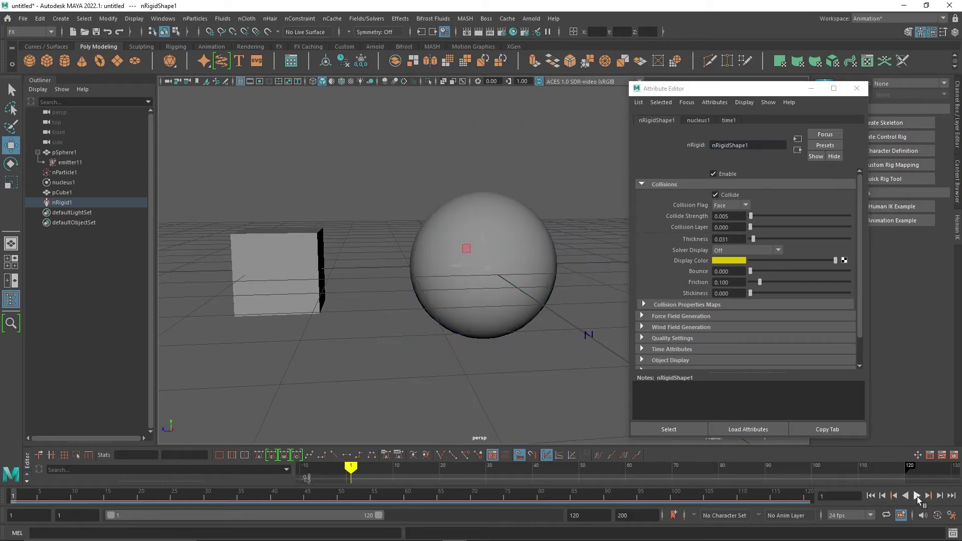
pyautogui.click(917, 496)
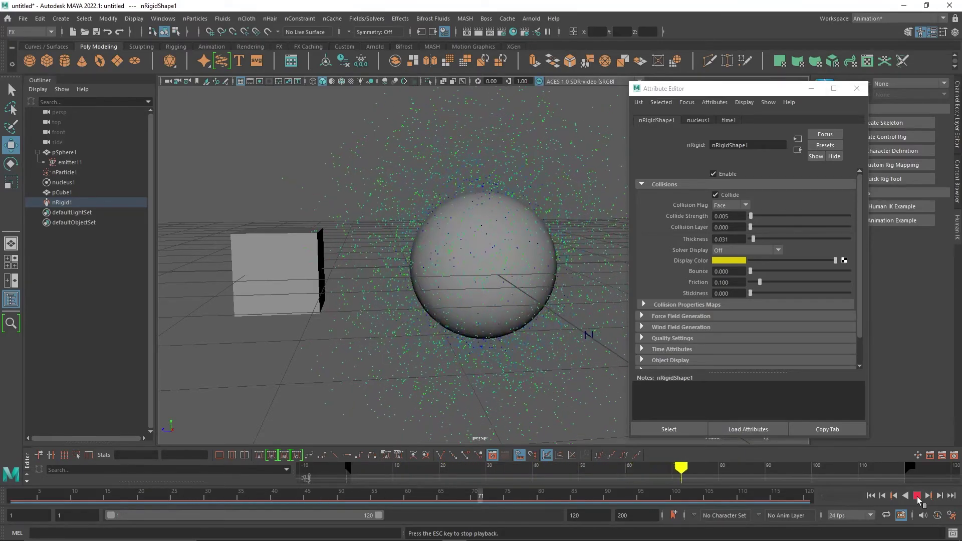
pyautogui.click(917, 496)
# - Set the cube collider's Force Field to AlongNormal and replay the simulation from the first frame
pyautogui.click(642, 316)
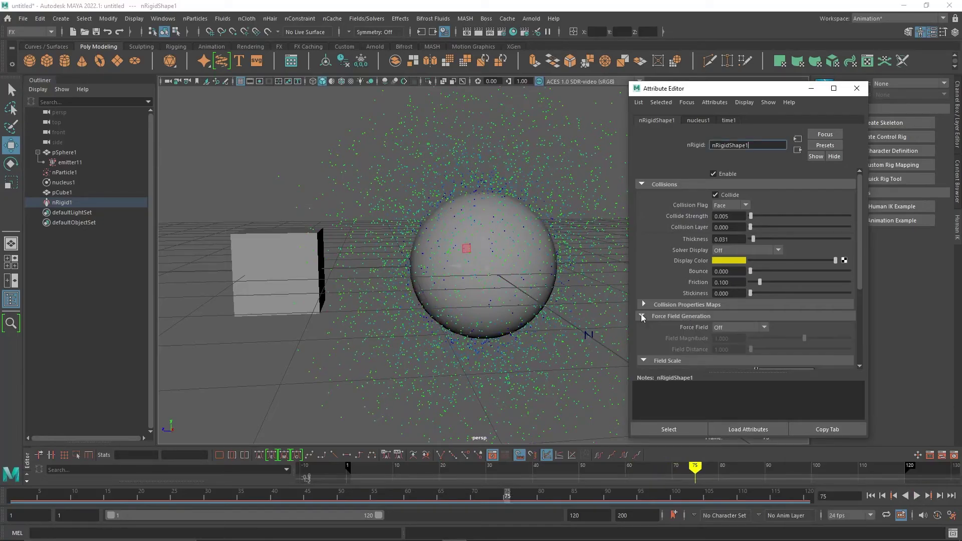
pyautogui.click(717, 330)
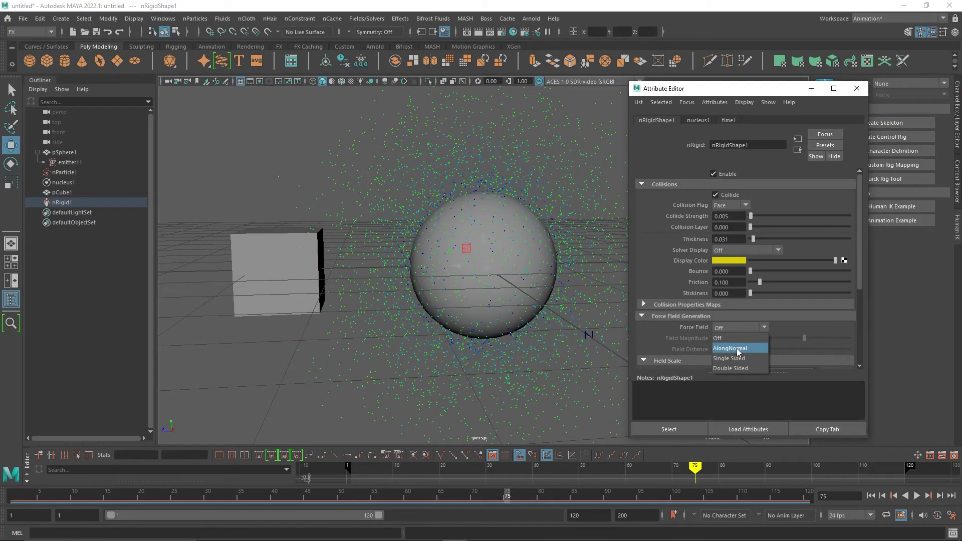
pyautogui.click(738, 349)
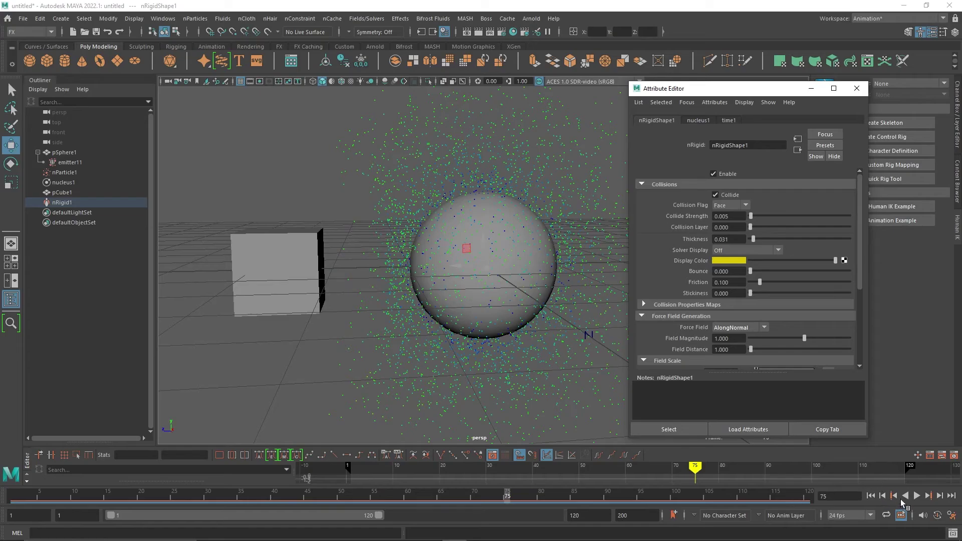
pyautogui.click(871, 496)
pyautogui.click(917, 495)
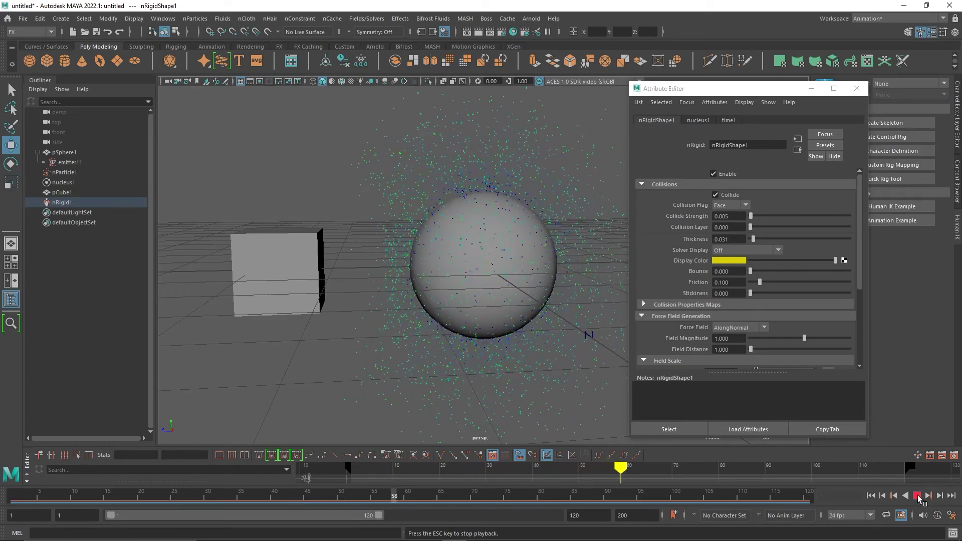
pyautogui.click(917, 496)
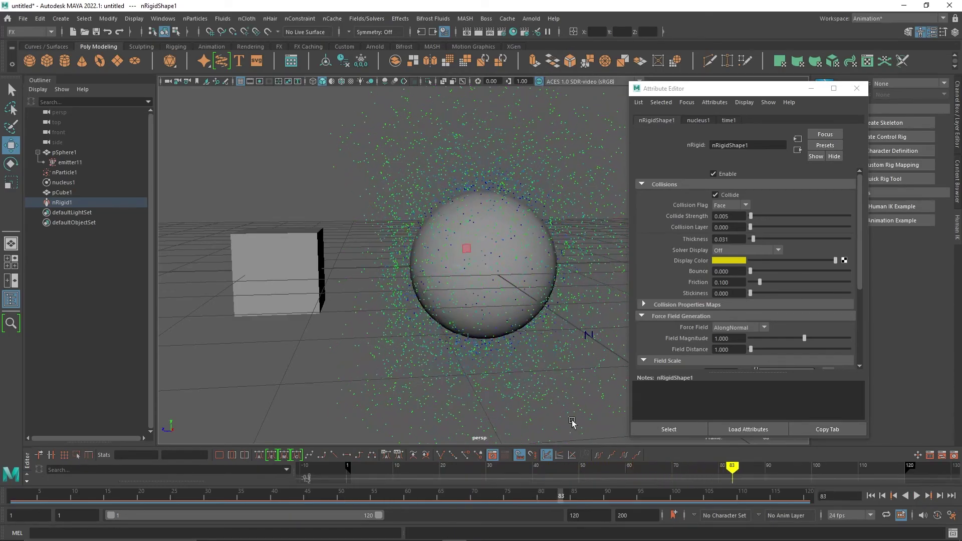
# - Collapse the force field generation and collision sections of the cube's rigid shape
pyautogui.keyDown('alt'); pyautogui.moveTo(400, 299); pyautogui.dragTo(399, 274); pyautogui.keyUp('alt')
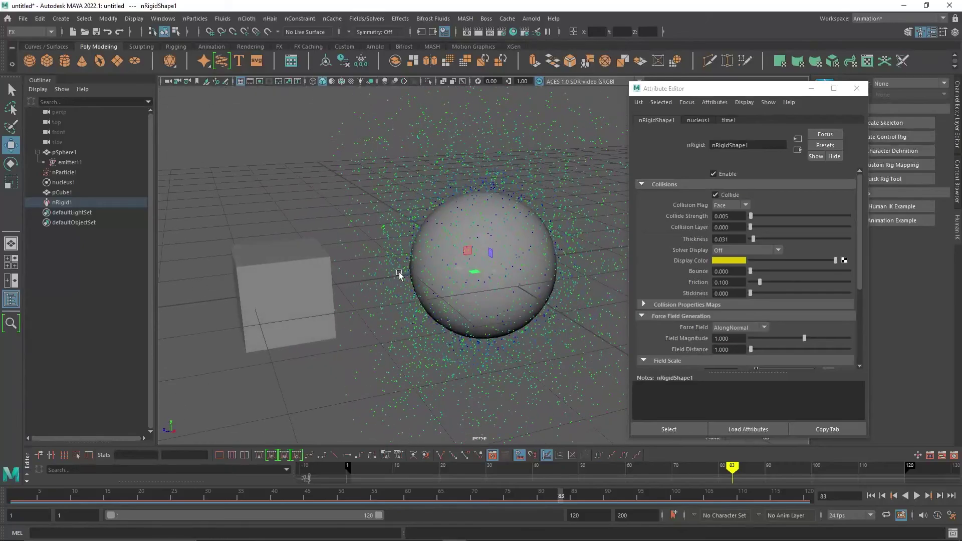
pyautogui.scroll(-1, 674, 320)
pyautogui.click(644, 285)
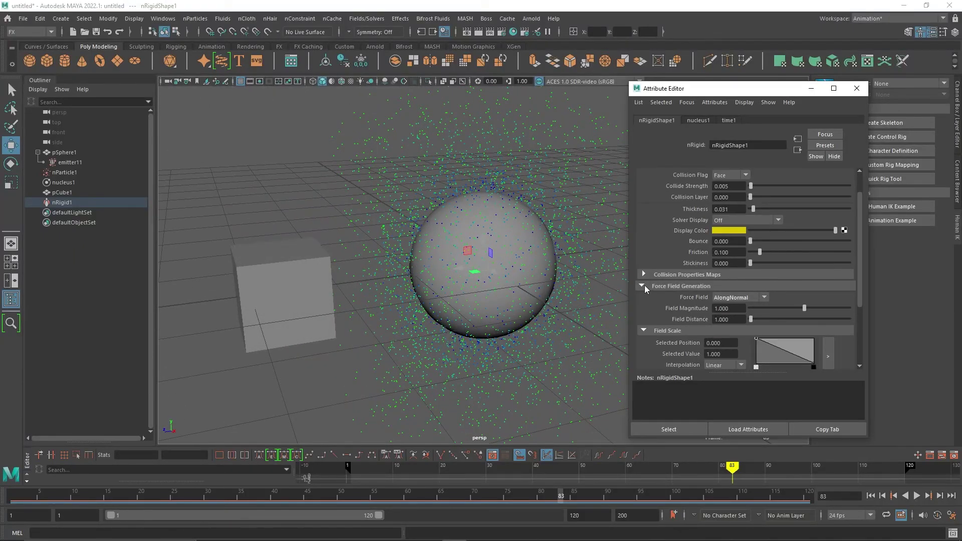
pyautogui.scroll(1, 645, 286)
pyautogui.click(644, 184)
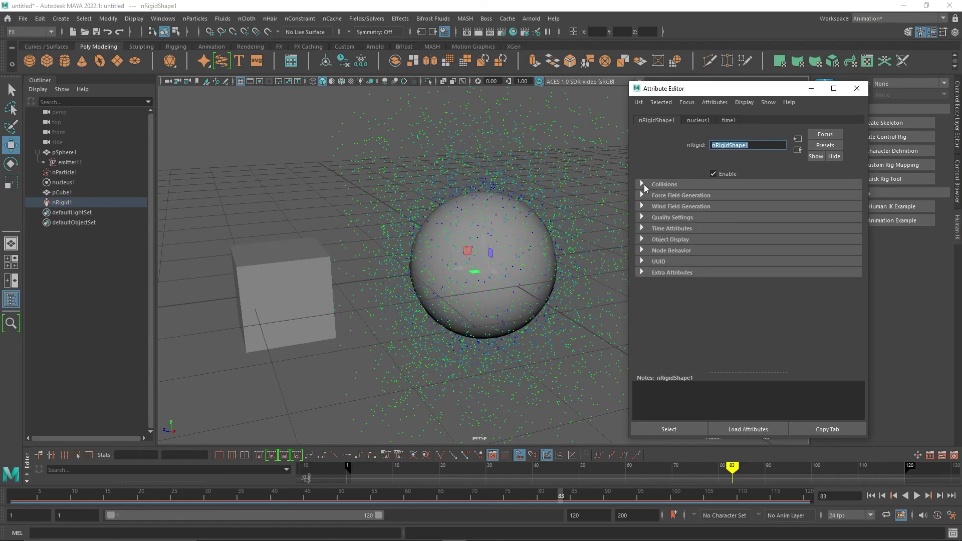
# - Close the Attribute Editor and select the nParticle object around the sphere
pyautogui.click(857, 89)
pyautogui.click(476, 360)
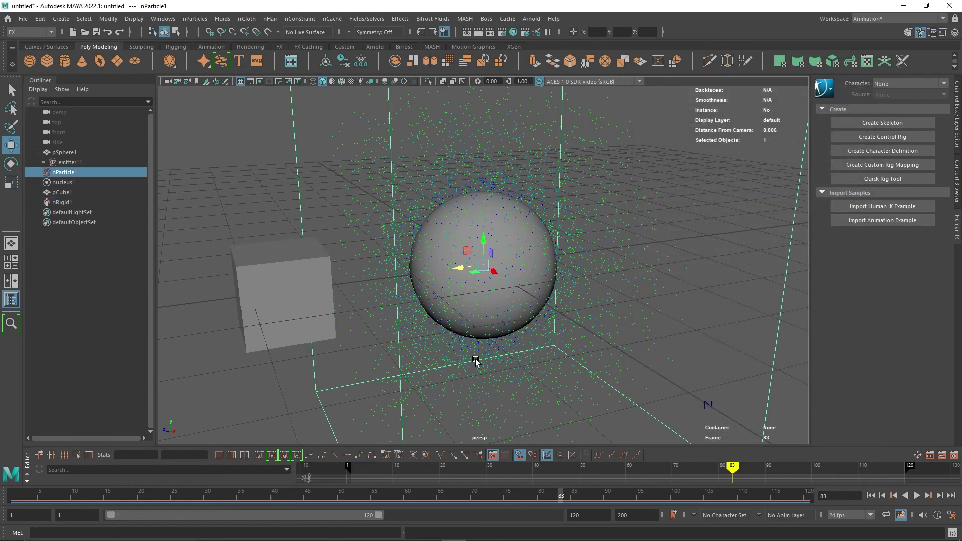